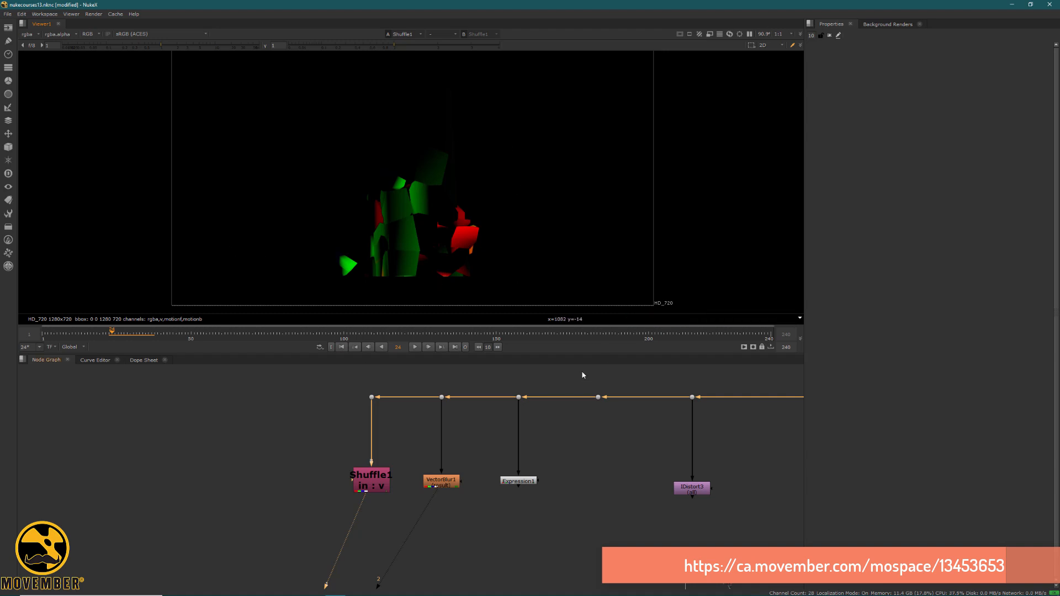
# Step: Move the playhead to frame 36 and show VectorBlur1's result in the viewer with its settings open
pyautogui.click(135, 333)
pyautogui.moveTo(135, 333); pyautogui.dragTo(154, 354)
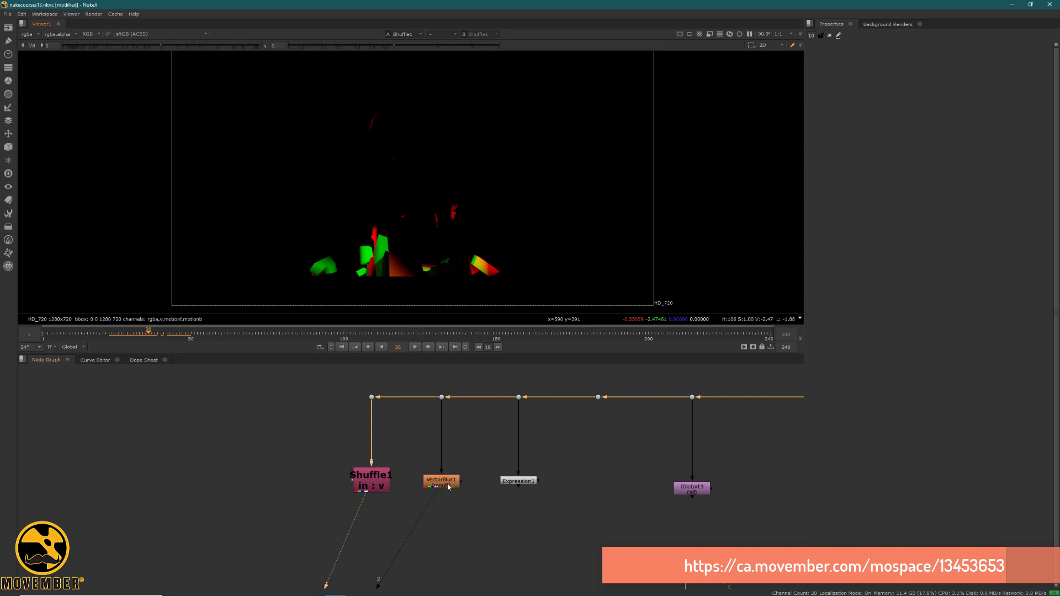
pyautogui.doubleClick(449, 486)
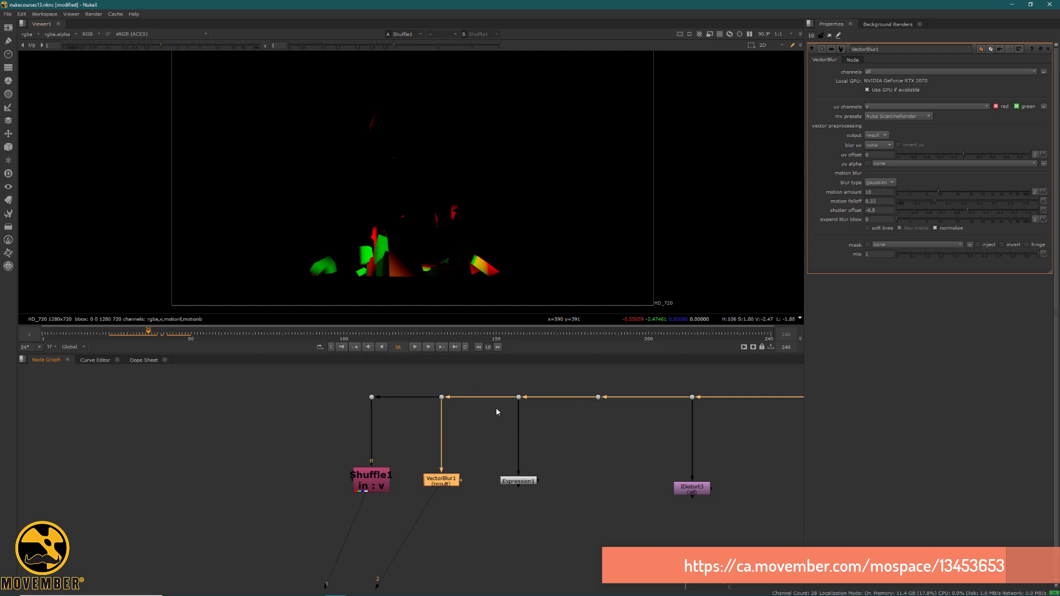
pyautogui.click(441, 397)
pyautogui.press('1')
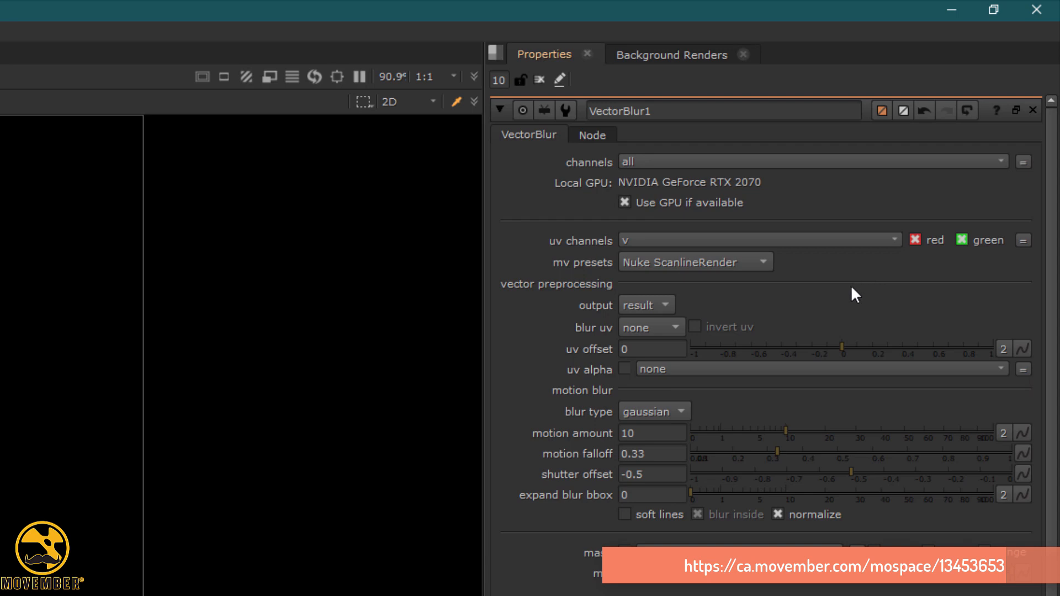
pyautogui.doubleClick(662, 434)
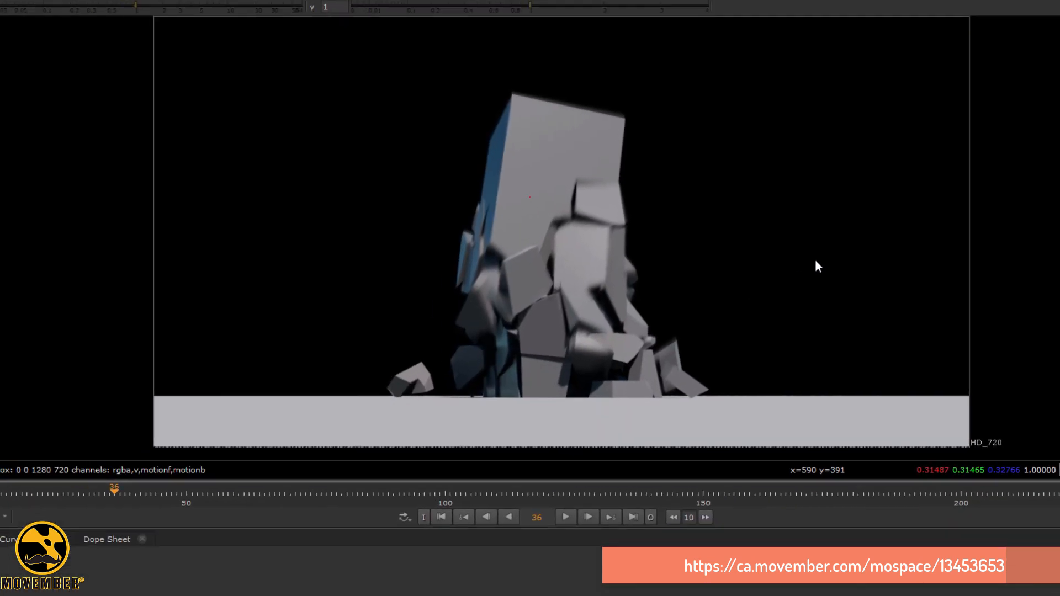
# Step: Compare the collapsing tower close up with VectorBlur1 disabled and enabled
pyautogui.scroll(5, 637, 263)
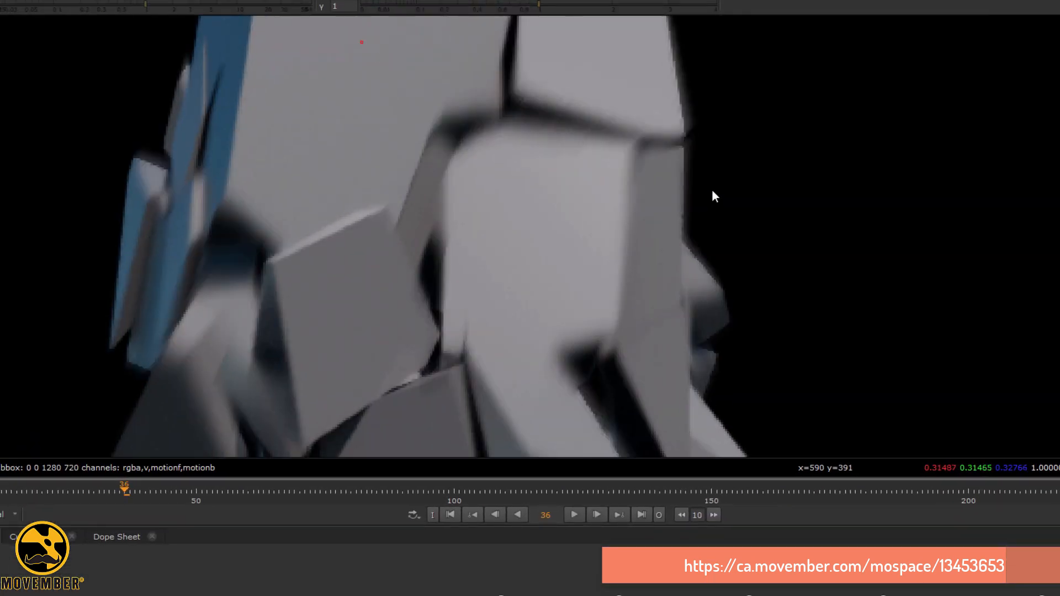
pyautogui.press('d')
pyautogui.press('d')
pyautogui.press('d')
pyautogui.press('d')
pyautogui.press('d')
pyautogui.press('d')
pyautogui.press('d')
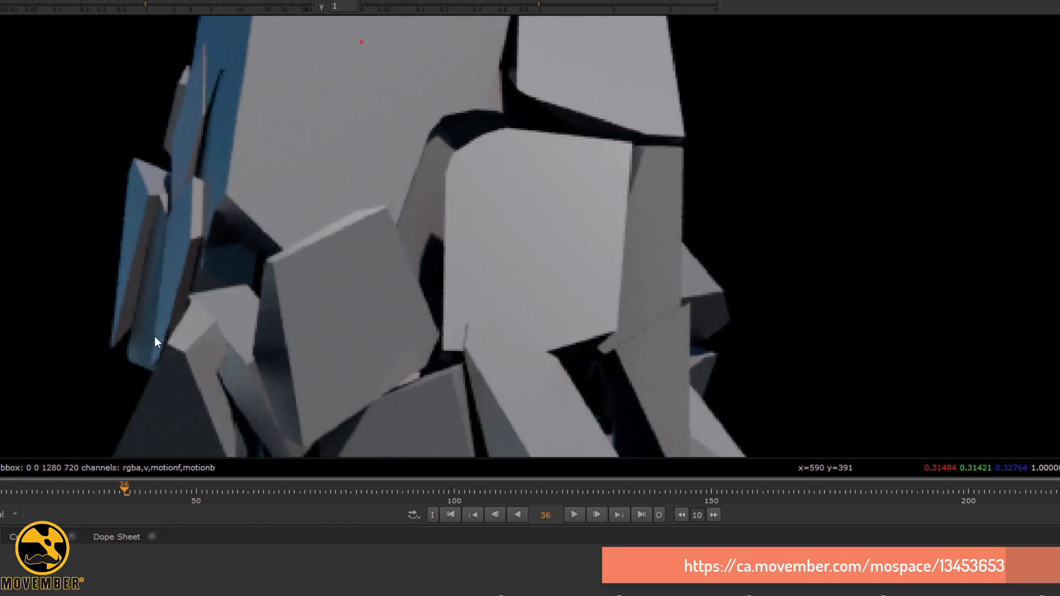
# Step: Compare the lower falling rocks with VectorBlur1 disabled and enabled
pyautogui.moveTo(422, 264); pyautogui.dragTo(331, 81, button='middle')
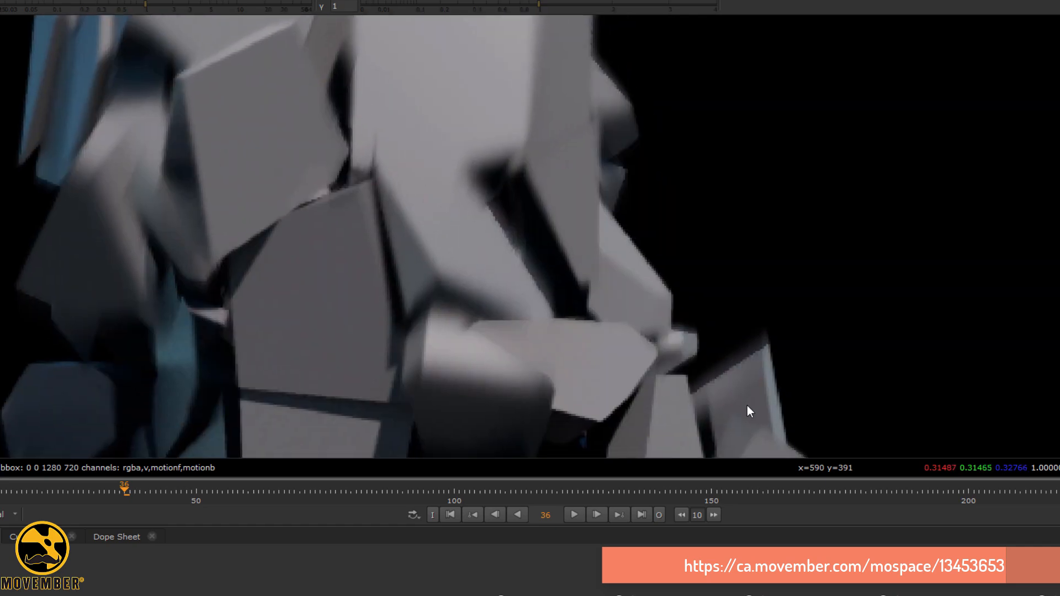
pyautogui.press('d')
pyautogui.press('d')
pyautogui.press('d')
pyautogui.press('d')
pyautogui.press('d')
pyautogui.press('d')
pyautogui.press('d')
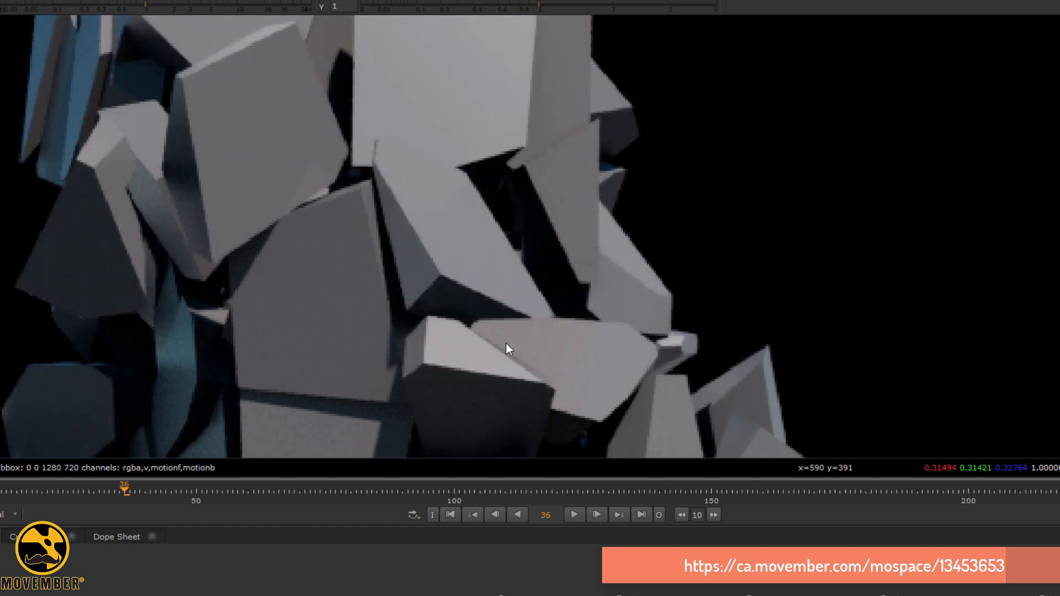
pyautogui.press('d')
pyautogui.press('d')
pyautogui.press('d')
pyautogui.press('d')
pyautogui.press('d')
pyautogui.press('d')
pyautogui.press('d')
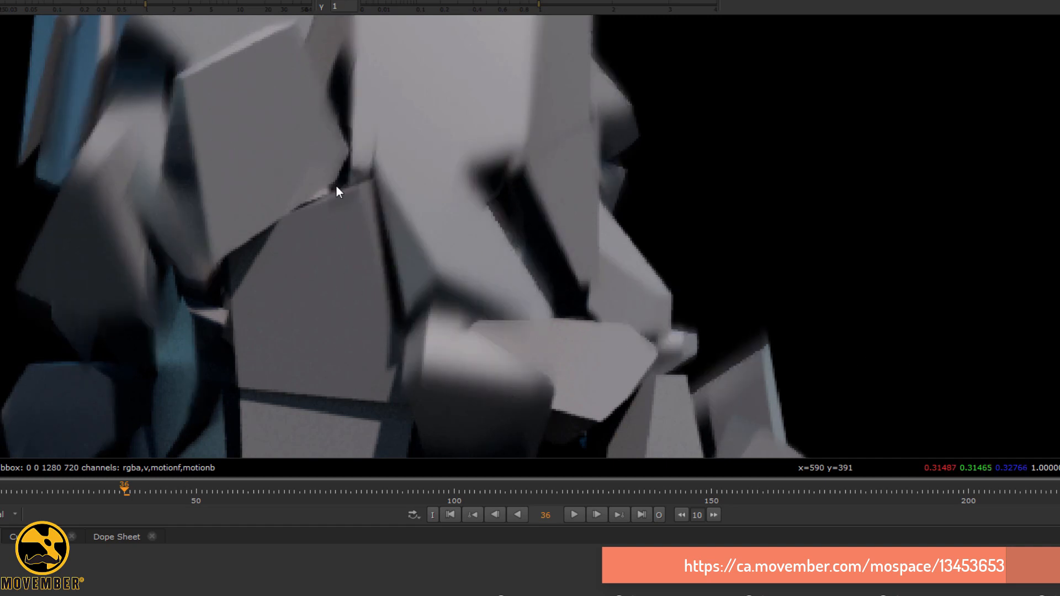
# Step: Scrub through the settled rubble around frame 148 and park the playhead at frame 100
pyautogui.moveTo(369, 407); pyautogui.dragTo(528, 329, button='middle')
pyautogui.scroll(-4, 527, 329)
pyautogui.moveTo(620, 489); pyautogui.dragTo(703, 485)
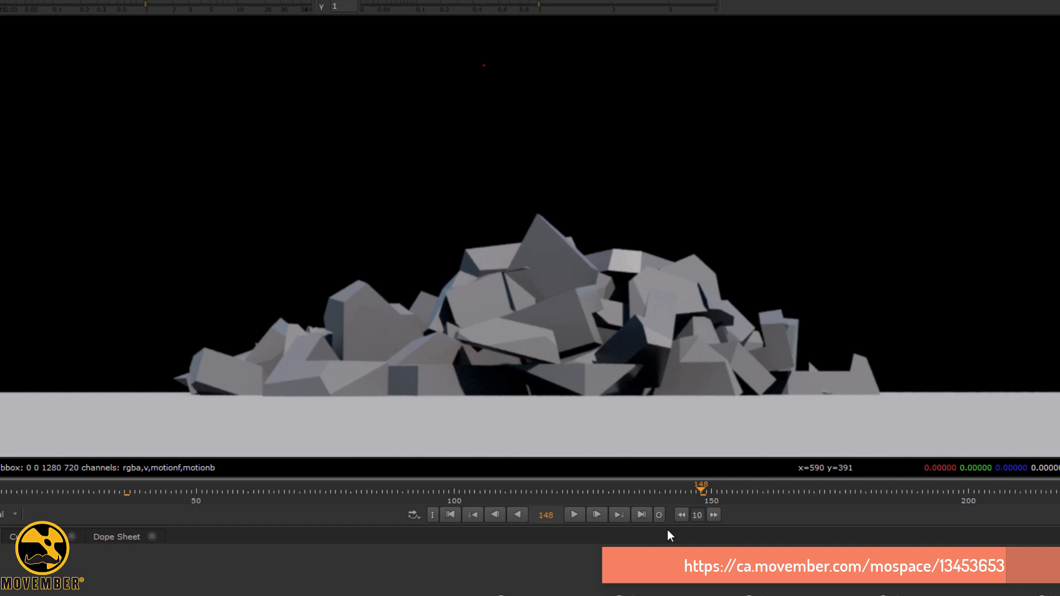
pyautogui.moveTo(651, 491)
pyautogui.mouseDown()
pyautogui.moveTo(625, 491)
pyautogui.moveTo(653, 494)
pyautogui.mouseUp()
pyautogui.moveTo(506, 502); pyautogui.dragTo(457, 500)
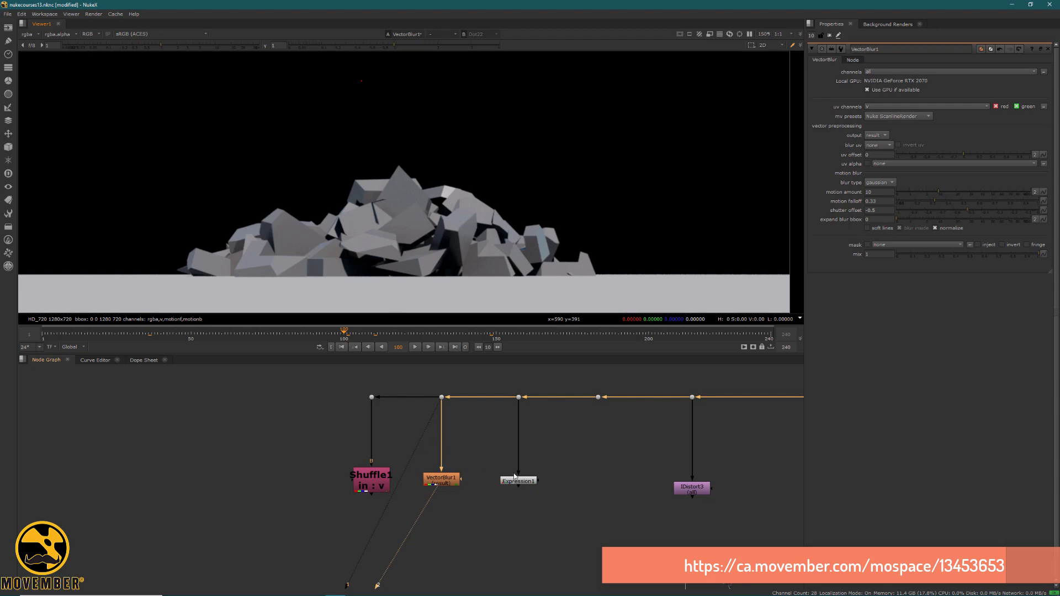
# Step: Move Expression1 up toward the main pipe, view its output and open its properties
pyautogui.moveTo(515, 477); pyautogui.dragTo(515, 438)
pyautogui.press('1')
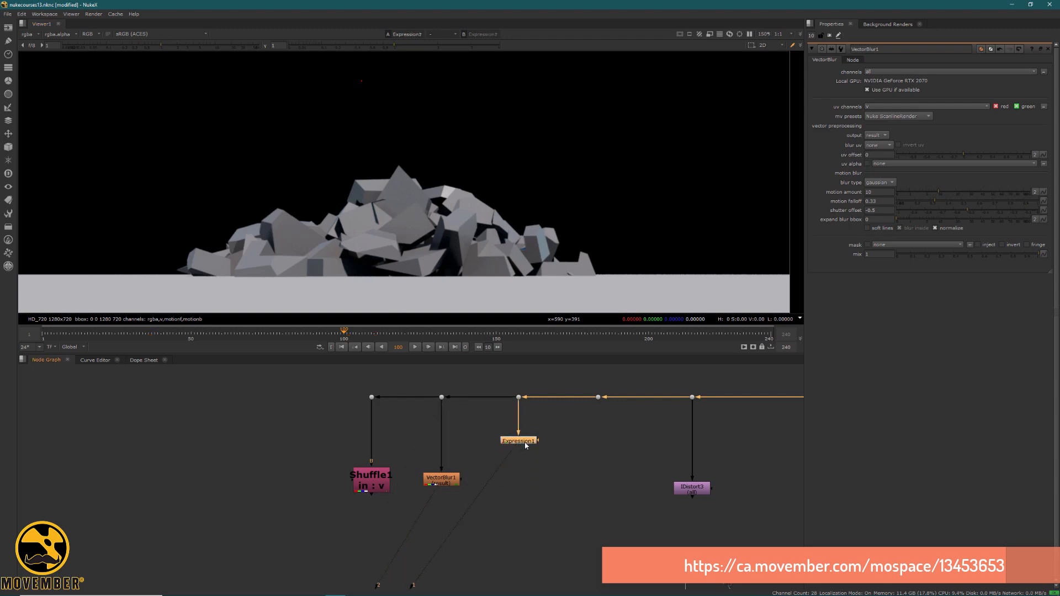
pyautogui.doubleClick(524, 442)
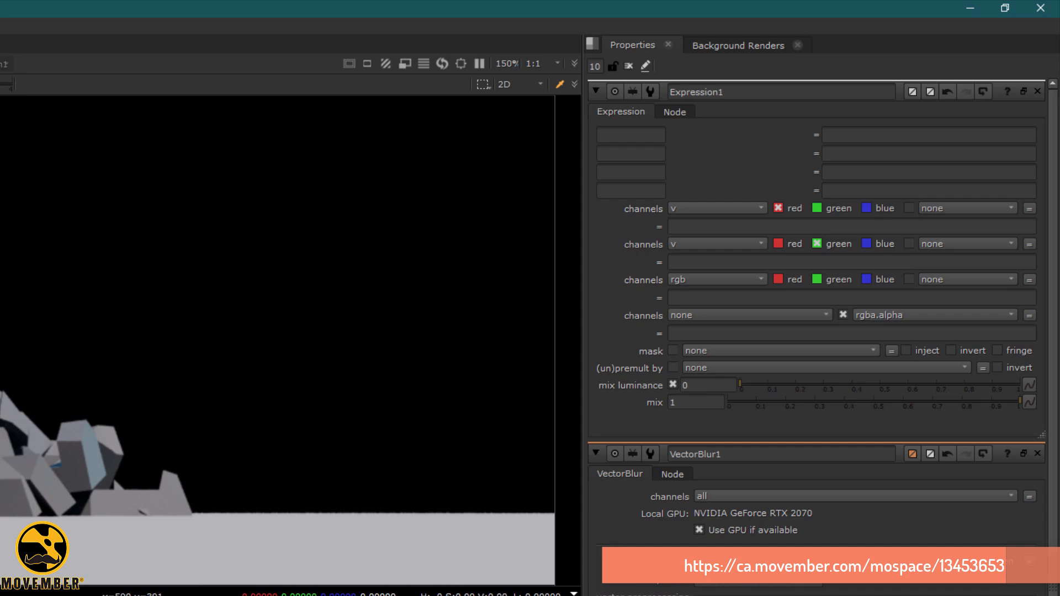
# Step: Add a VectorBlur node under Expression1 with motion amount 1 and uv channels set to v
pyautogui.press('Return')
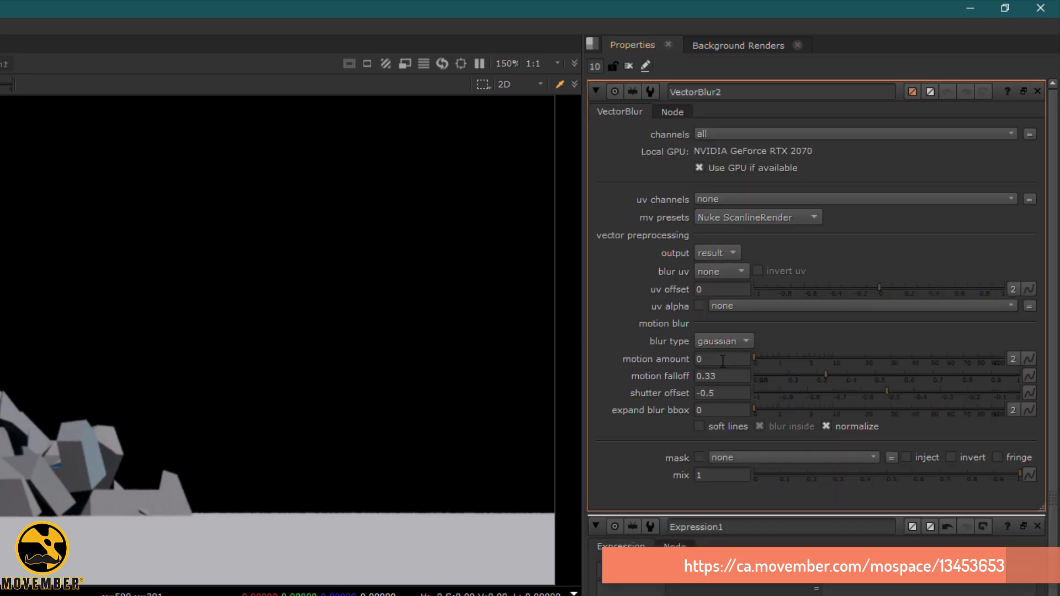
pyautogui.moveTo(723, 361); pyautogui.dragTo(603, 393)
pyautogui.write('1')
pyautogui.press('Return')
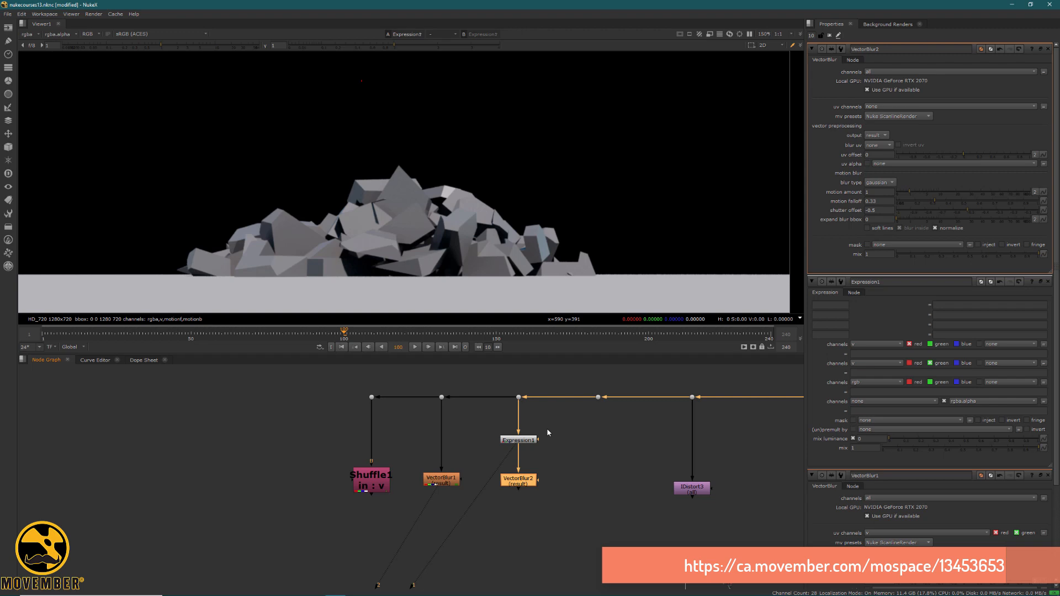
pyautogui.click(893, 105)
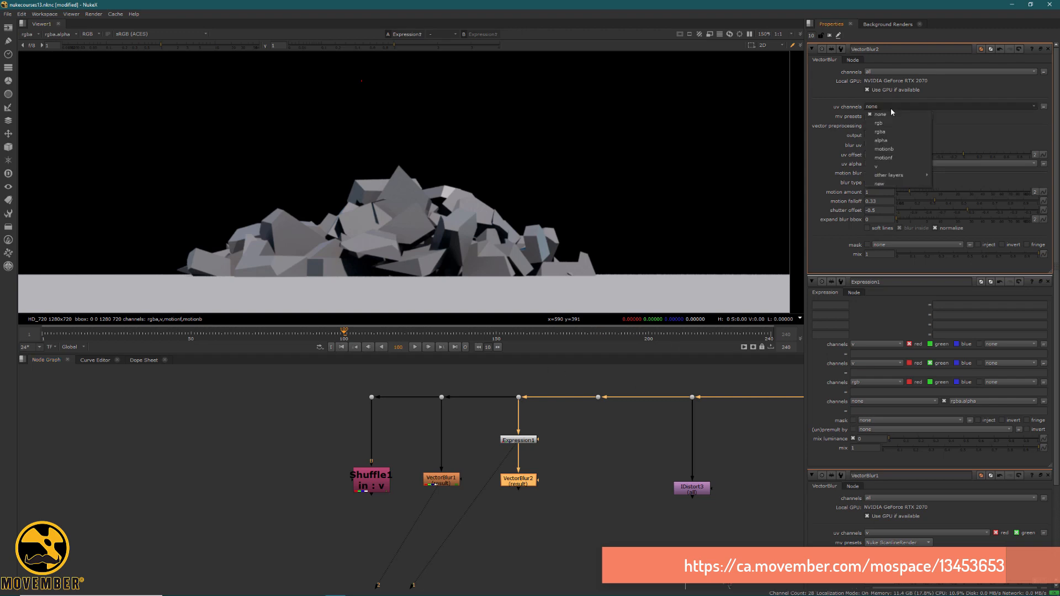
pyautogui.click(892, 157)
# Step: Show the VectorBlur node under Expression1 in the viewer, bringing up both nodes' properties
pyautogui.doubleClick(505, 441)
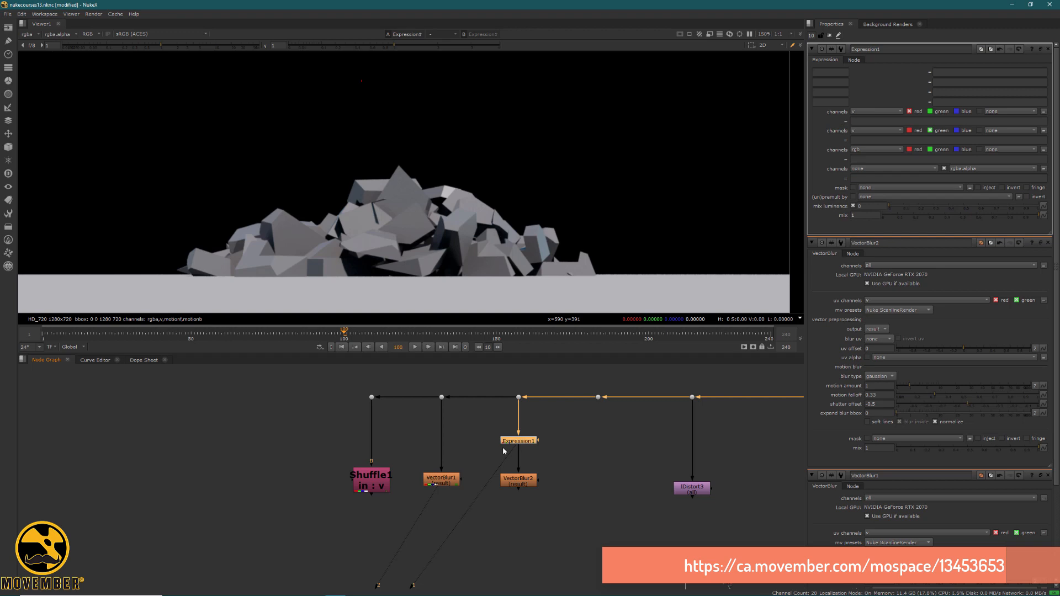
pyautogui.doubleClick(524, 482)
pyautogui.click(528, 441)
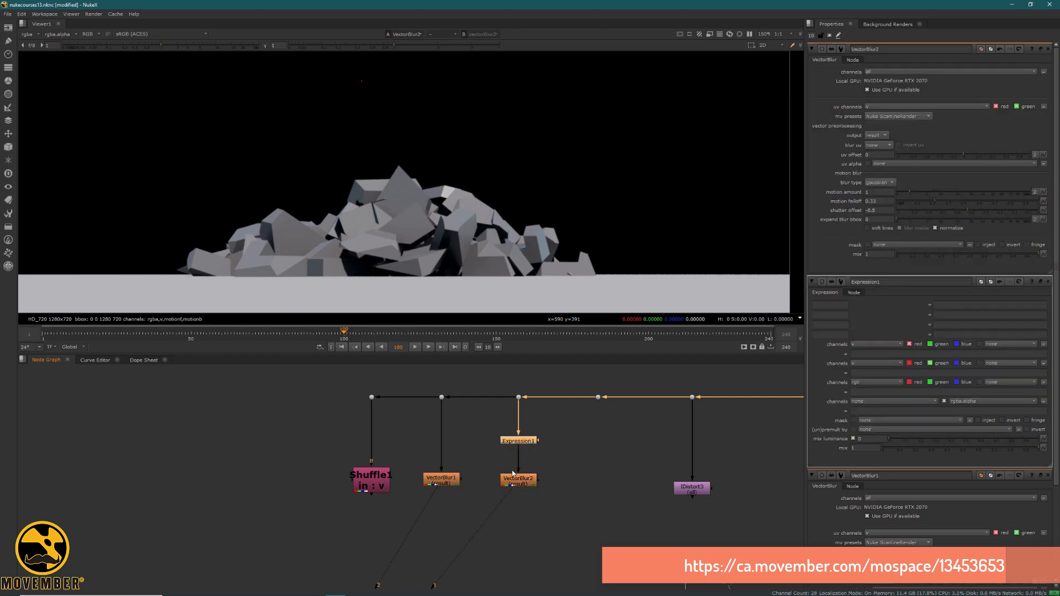
# Step: Set Expression1's v red channel expression to 50 to test horizontal blur
pyautogui.doubleClick(516, 441)
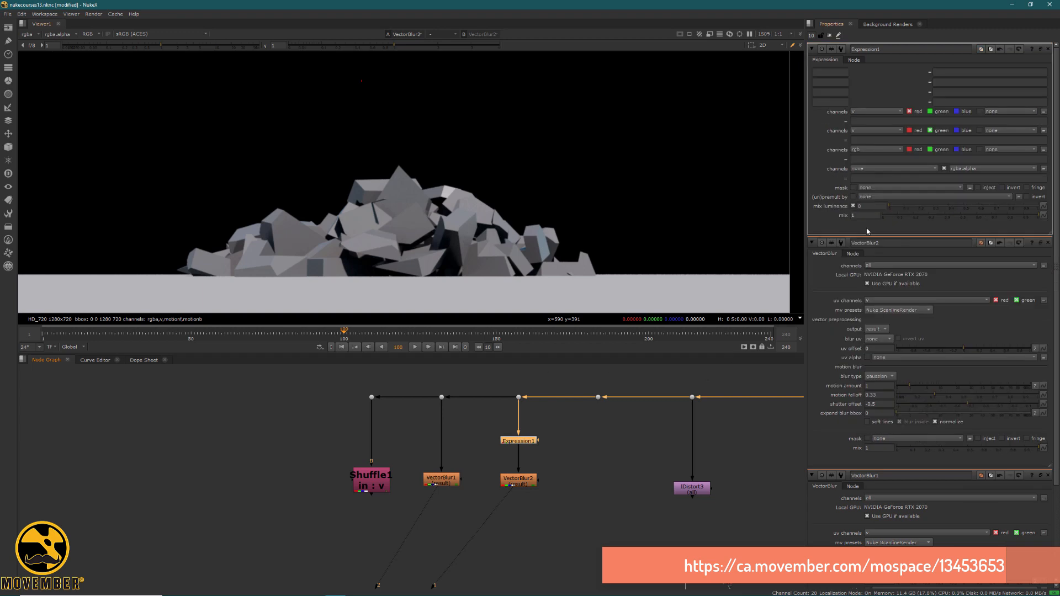
pyautogui.click(866, 120)
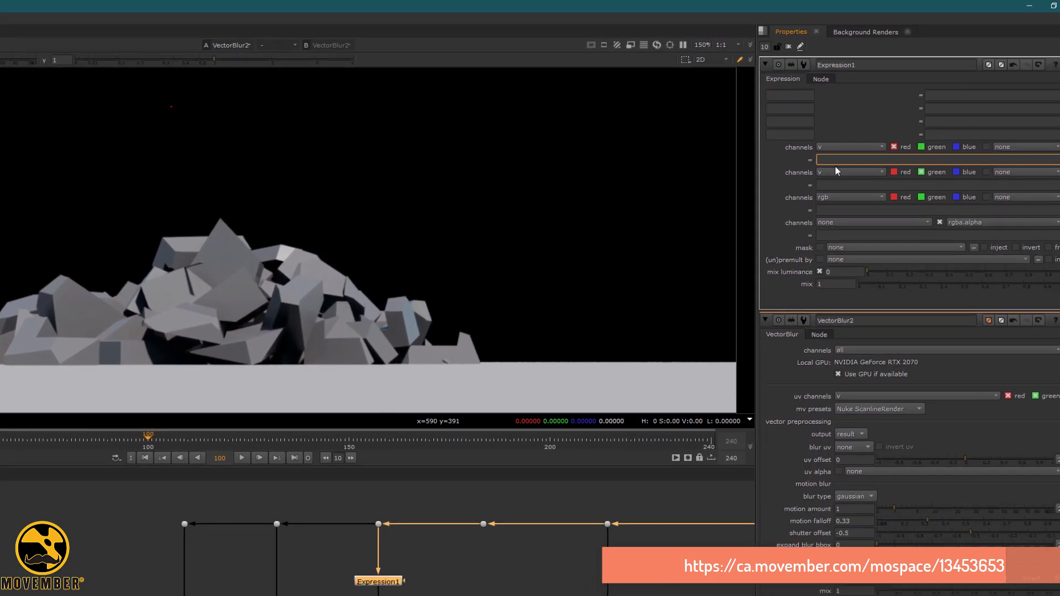
pyautogui.press('Return')
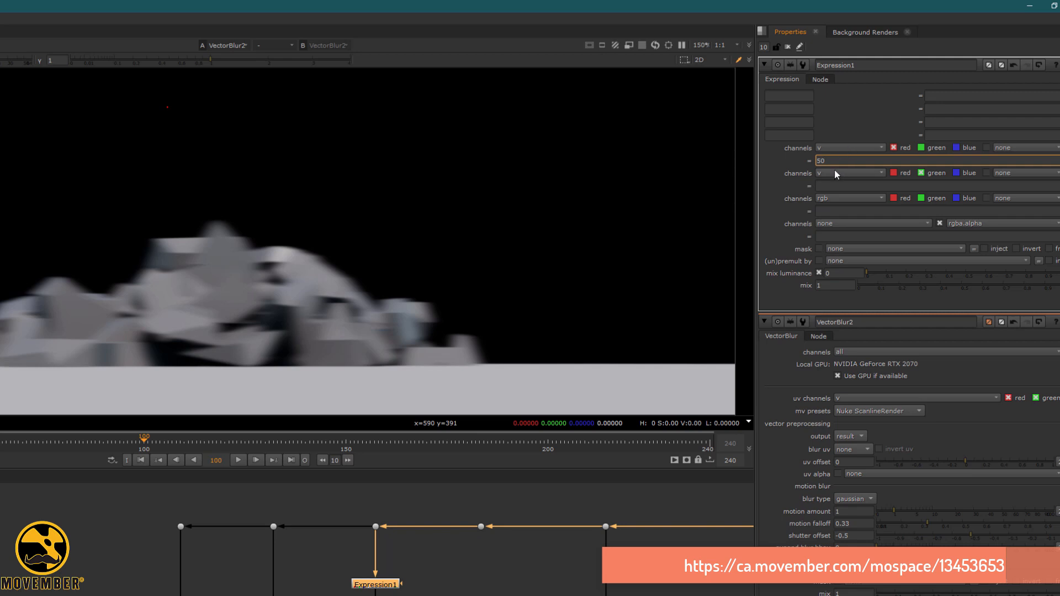
# Step: Set Expression1's v red channel expression to 1 and its v green channel expression to 50
pyautogui.doubleClick(828, 160)
pyautogui.write('1')
pyautogui.click(835, 186)
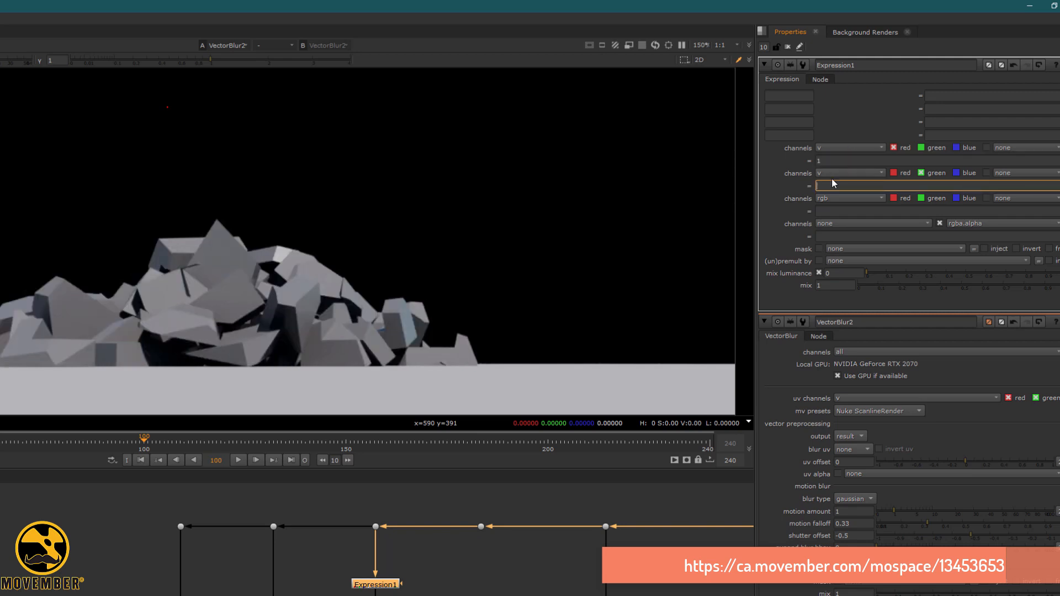
pyautogui.write('50')
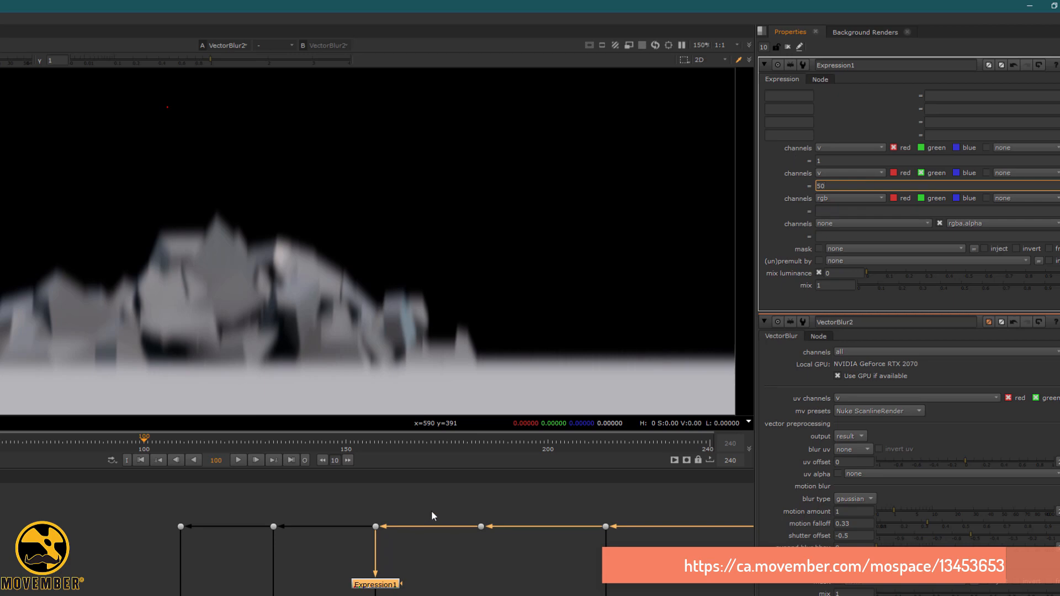
# Step: Paste a copy of the Expression and VectorBlur pair onto the green-screen footage, view it and place it beside the existing branch
pyautogui.scroll(-3, 432, 510)
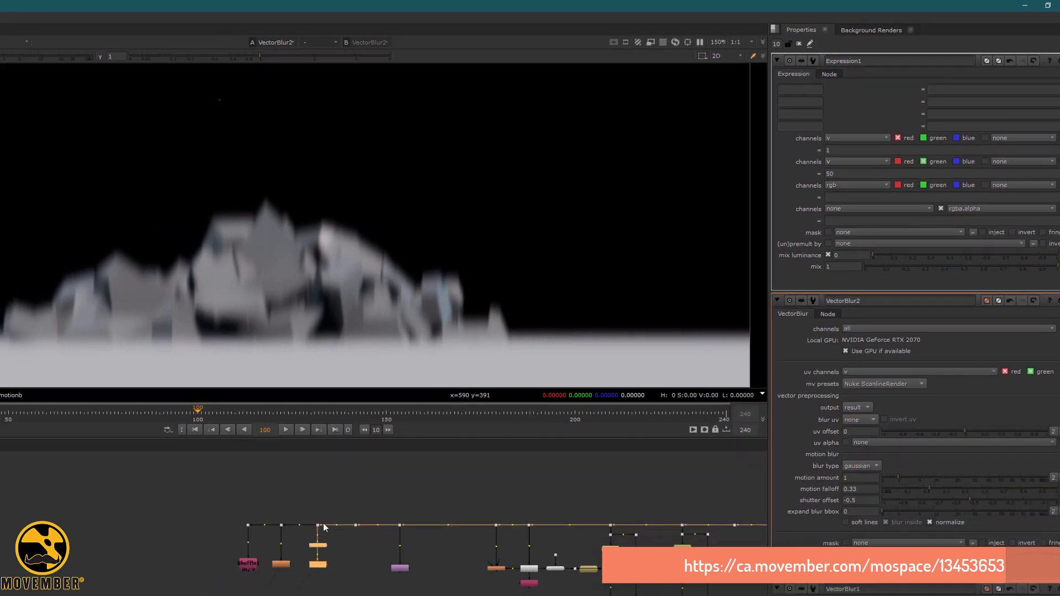
pyautogui.scroll(-3, 469, 475)
pyautogui.moveTo(590, 541); pyautogui.dragTo(480, 464, button='middle')
pyautogui.scroll(4, 480, 465)
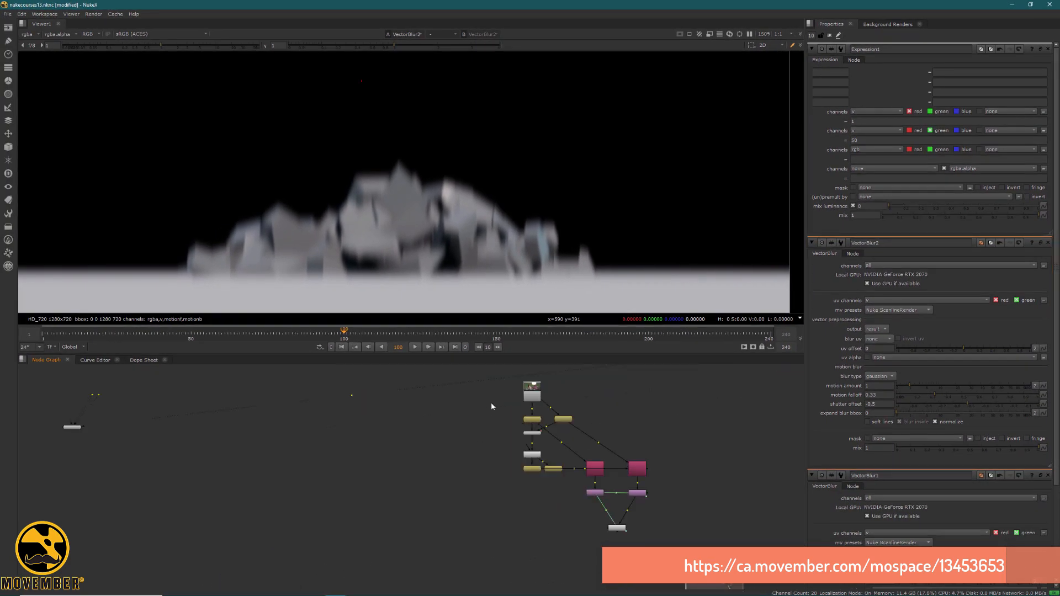
pyautogui.hotkey('ctrl', 'v')
pyautogui.press('1')
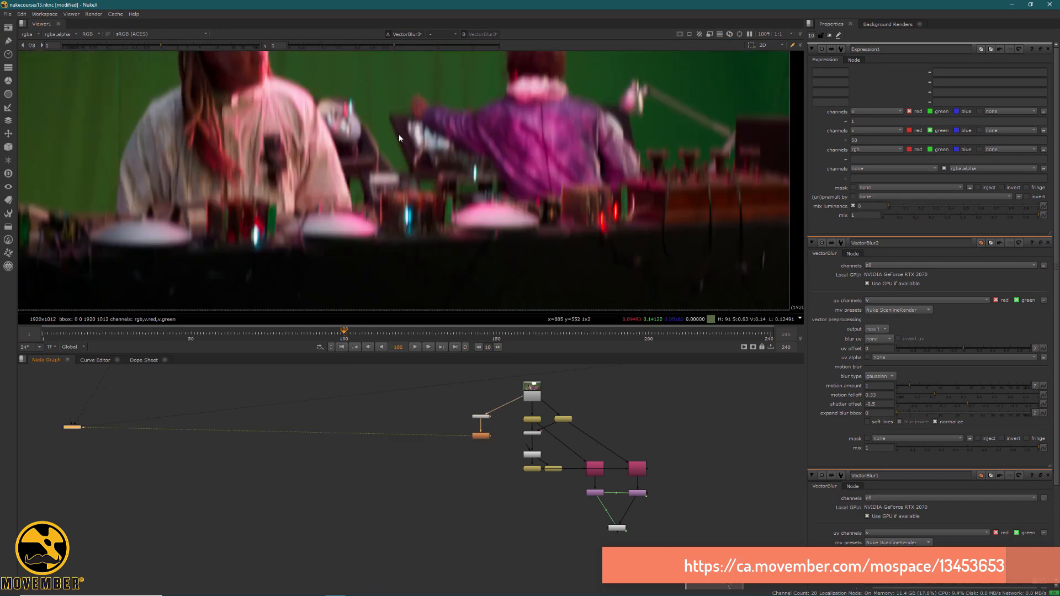
pyautogui.moveTo(501, 452); pyautogui.dragTo(442, 435)
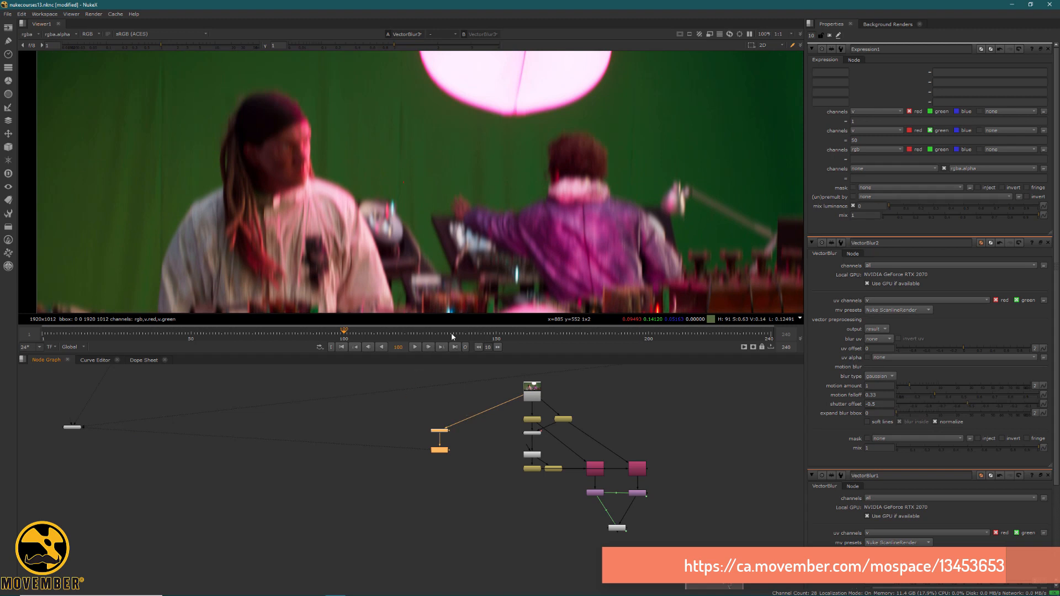
# Step: Add an unconnected Ramp node beside the pasted Expression node
pyautogui.scroll(4, 452, 434)
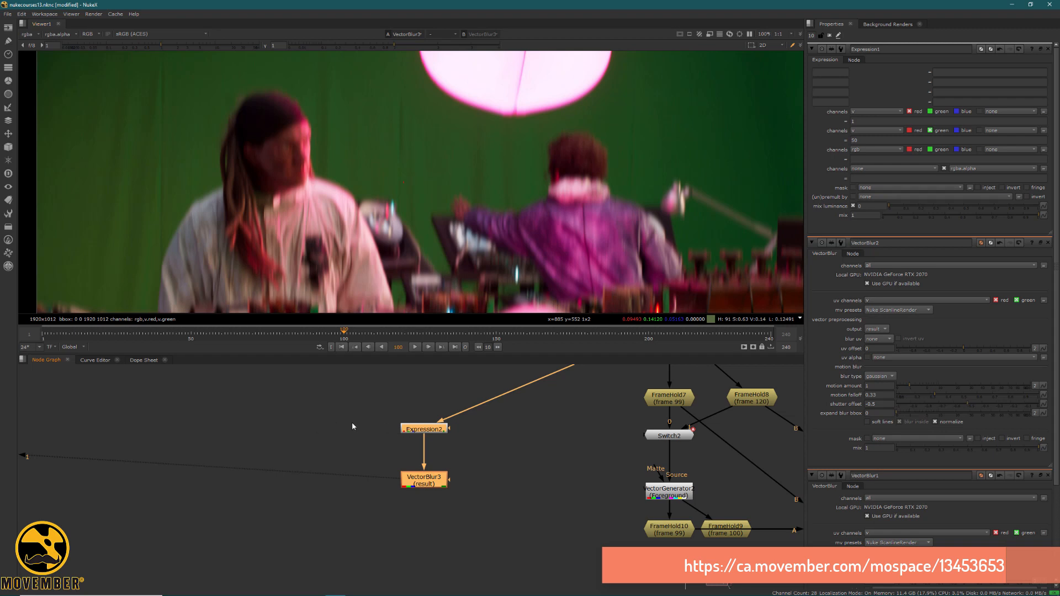
pyautogui.press('Tab')
pyautogui.write('ram')
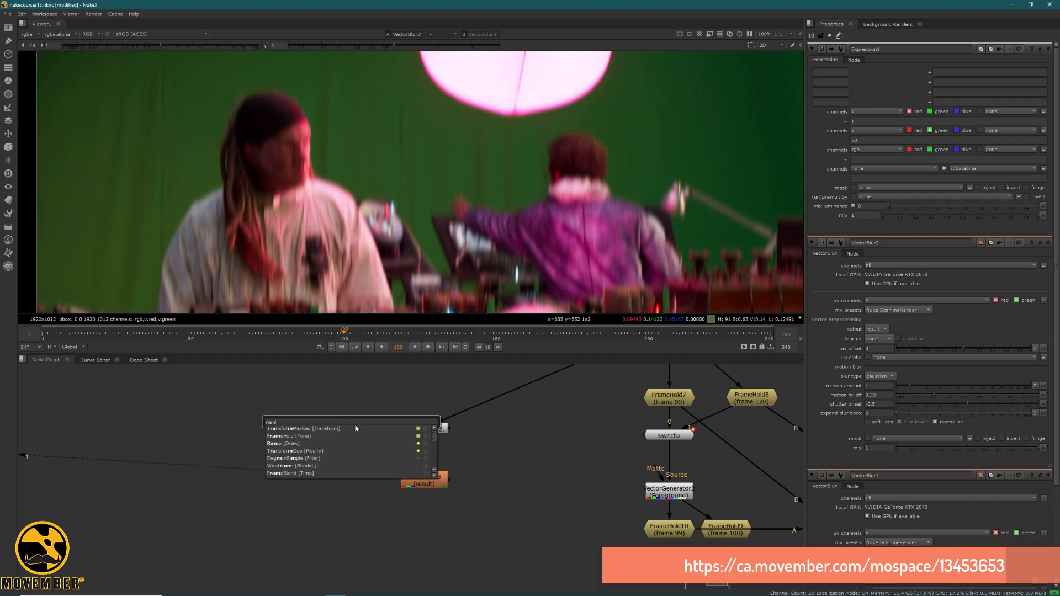
pyautogui.click(311, 445)
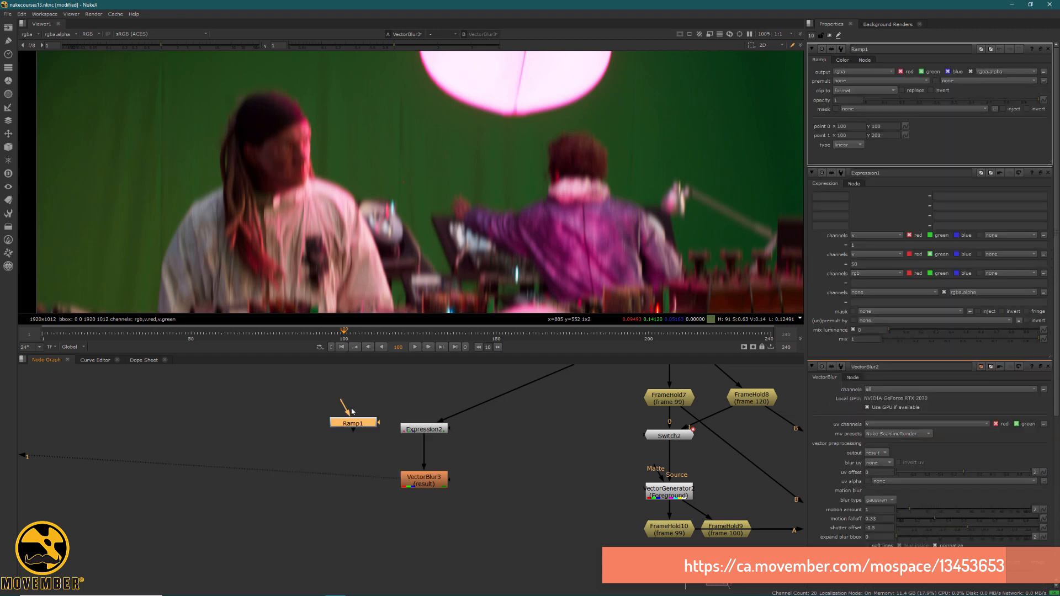
pyautogui.moveTo(360, 424); pyautogui.dragTo(358, 424)
# Step: Position the ramp's point 0 at about 337, 474 and point 1 at about 500, 395 over the footage
pyautogui.scroll(-4, 295, 210)
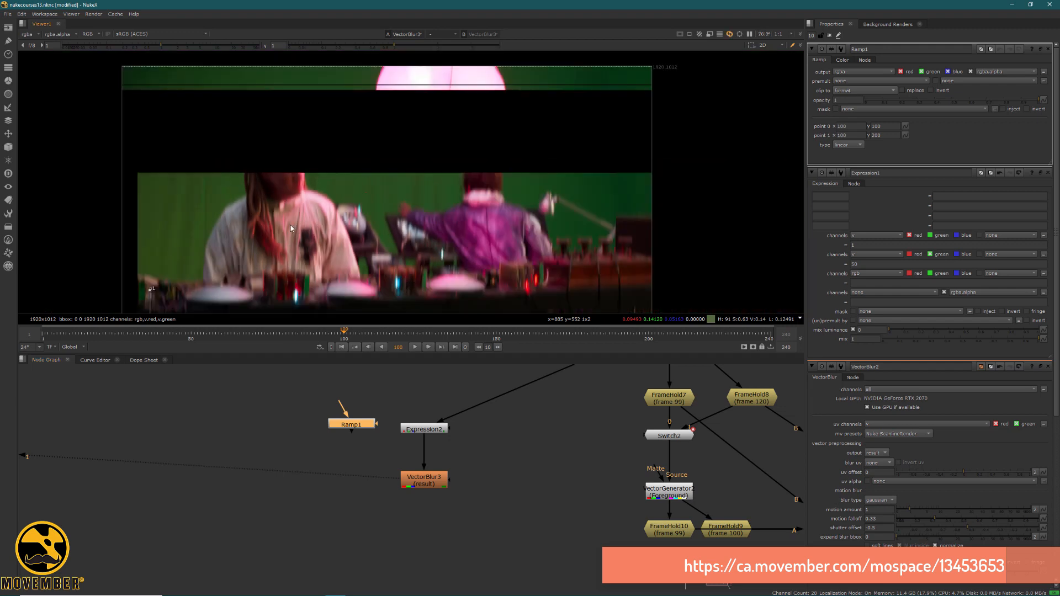
pyautogui.moveTo(160, 283); pyautogui.dragTo(252, 222)
pyautogui.moveTo(160, 308); pyautogui.dragTo(263, 239)
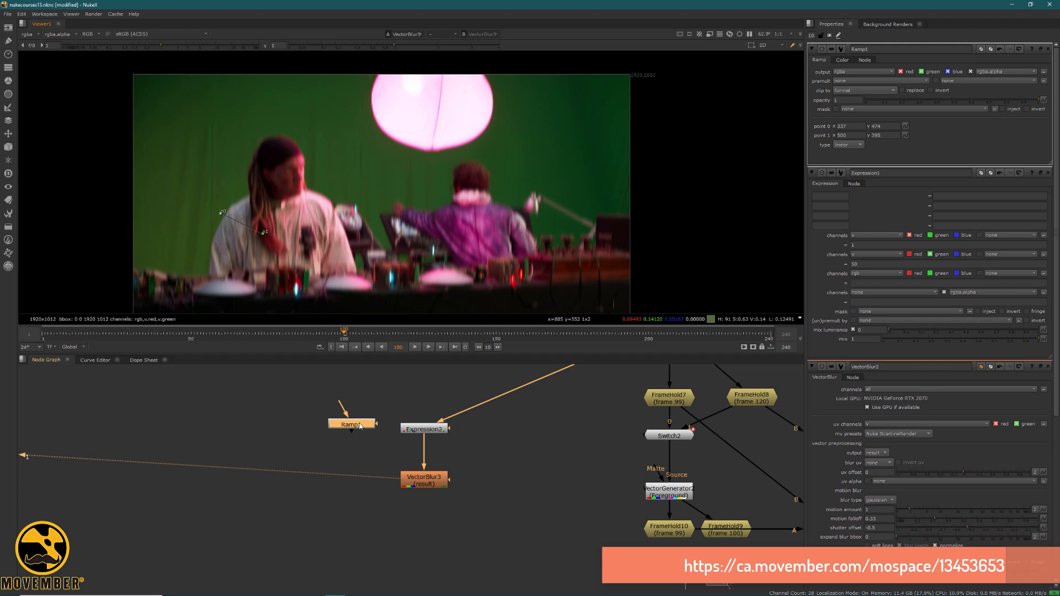
pyautogui.moveTo(361, 425); pyautogui.dragTo(354, 428)
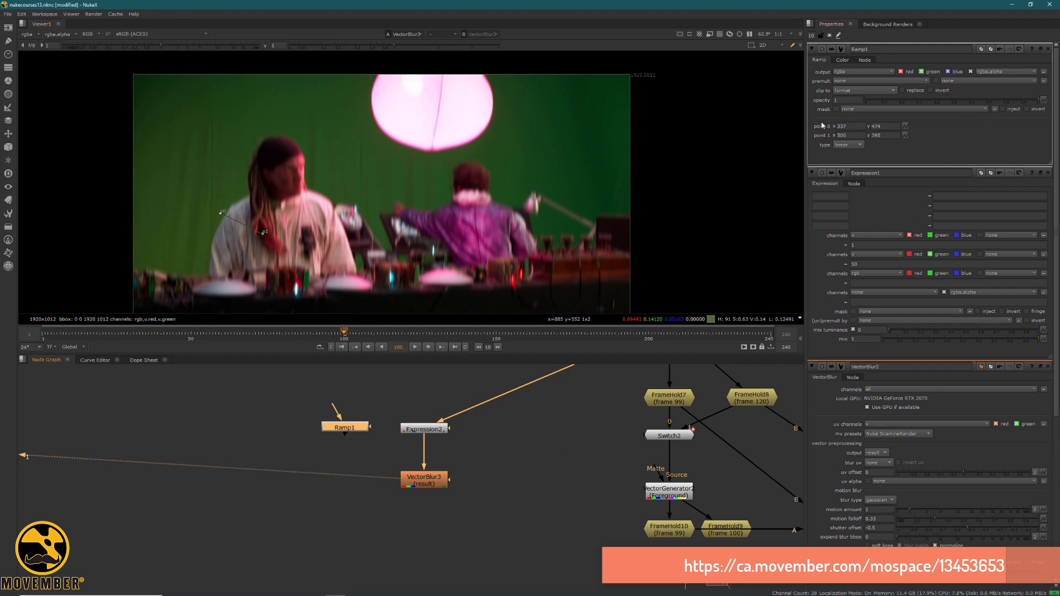
# Step: Drive Expression2's v red channel from the ramp's first point with the expression Ramp1.p0
pyautogui.doubleClick(870, 245)
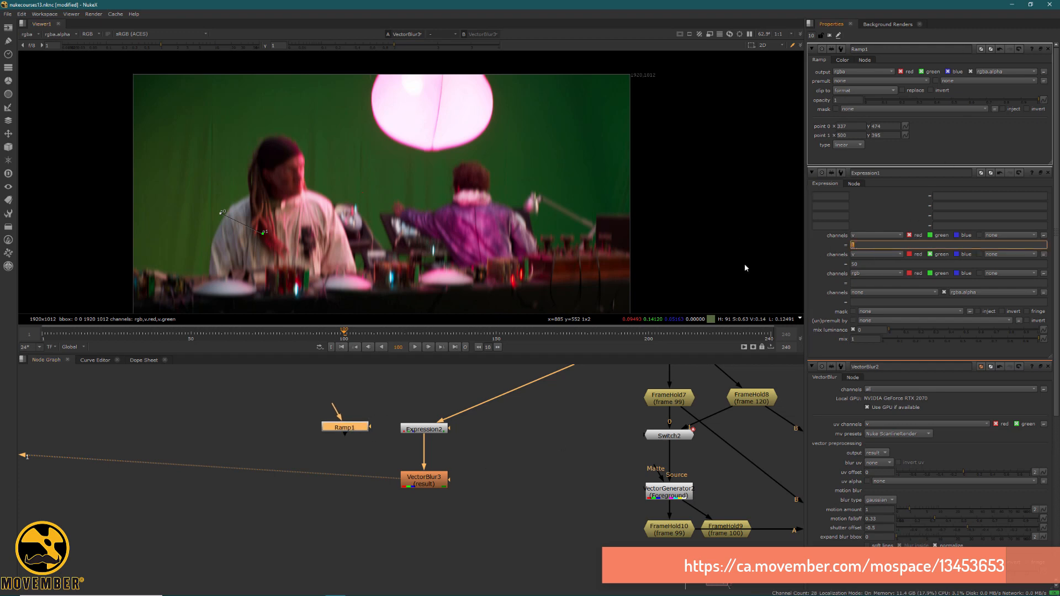
pyautogui.write('Ram')
pyautogui.write('0')
pyautogui.press('Return')
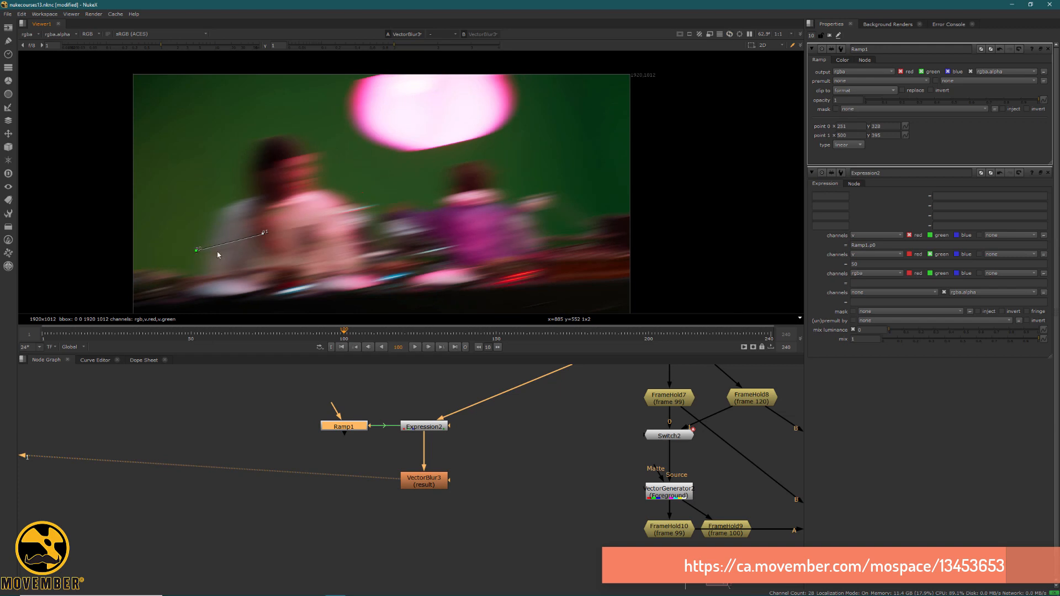
# Step: Move the ramp's point 0 to about 223, 342 and set Expression2's v red expression to Ramp1.p1 - Ramp1.p0
pyautogui.moveTo(214, 251); pyautogui.dragTo(192, 247)
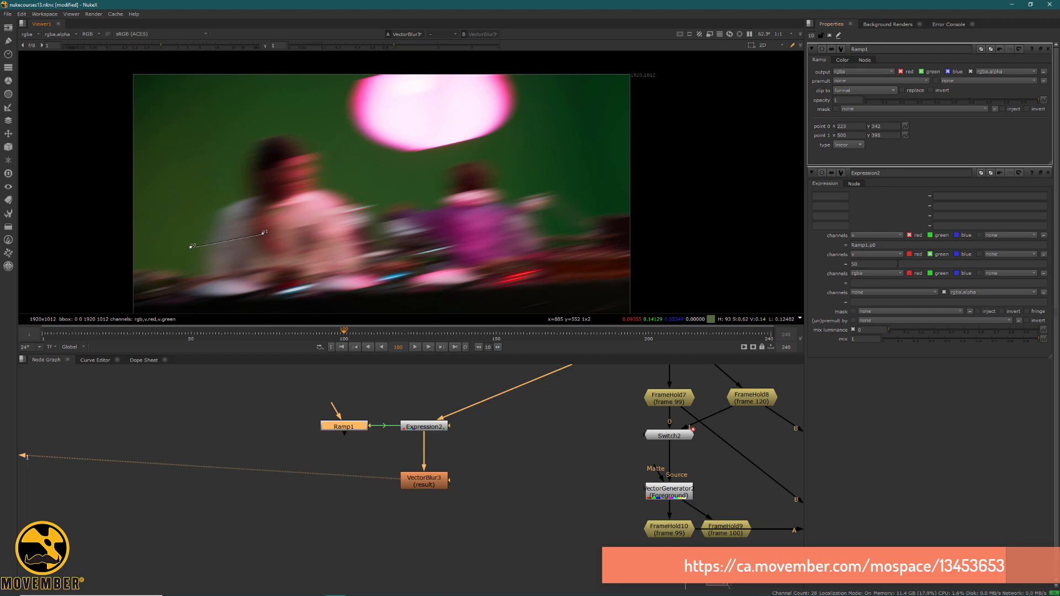
pyautogui.doubleClick(883, 245)
pyautogui.hotkey('ctrl', 'c')
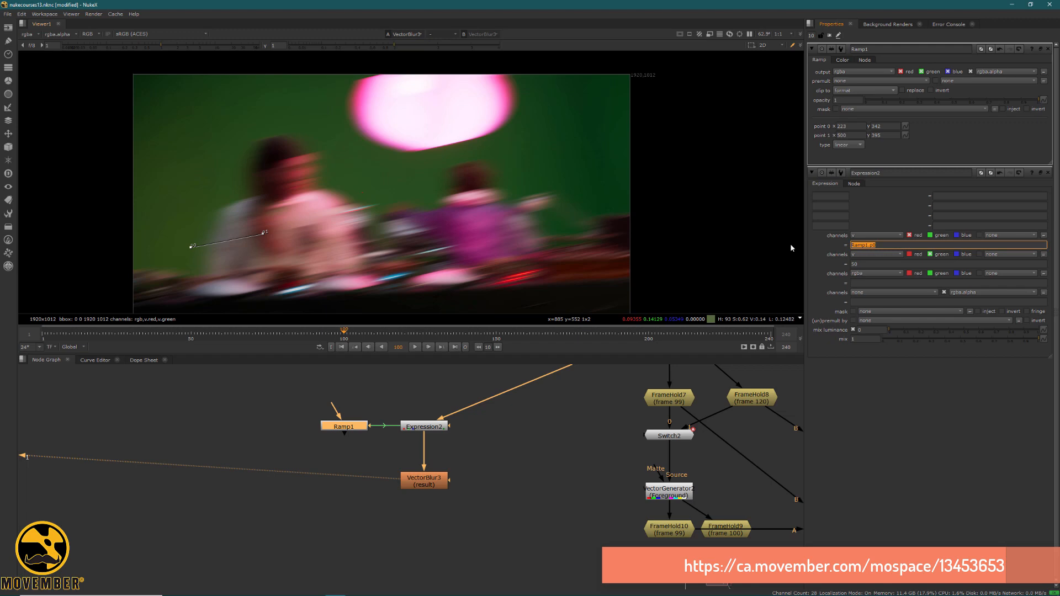
pyautogui.press('End')
pyautogui.hotkey('ctrl', 'v')
pyautogui.write('-')
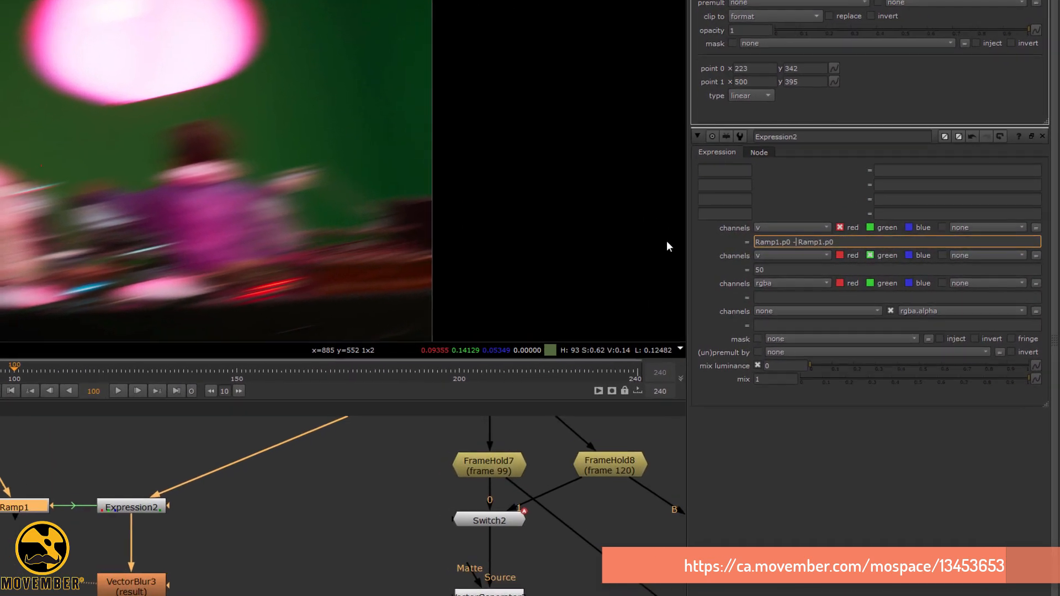
pyautogui.press('BackSpace')
pyautogui.write('1')
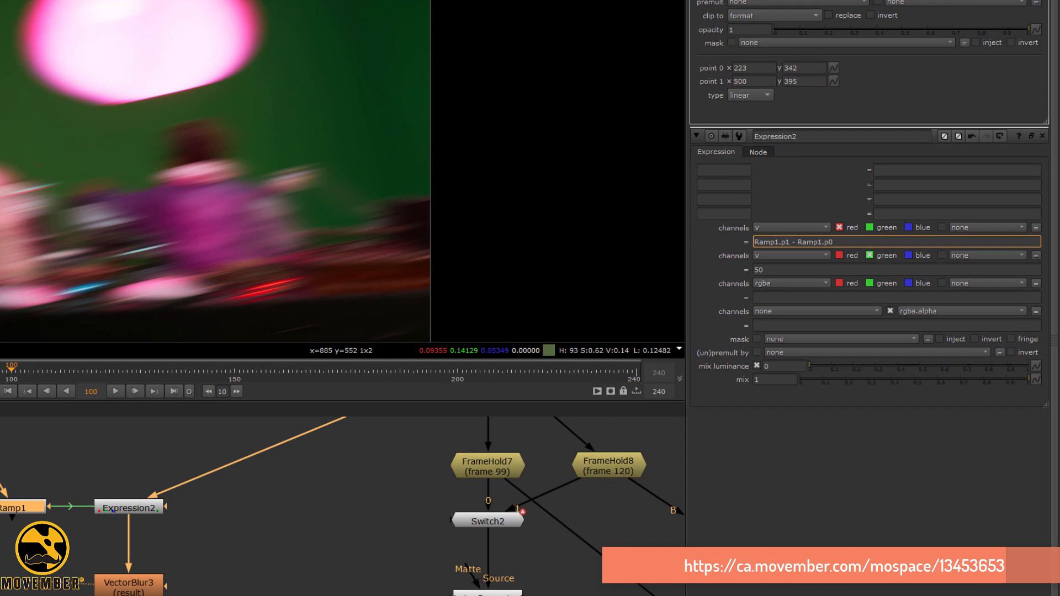
pyautogui.click(470, 595)
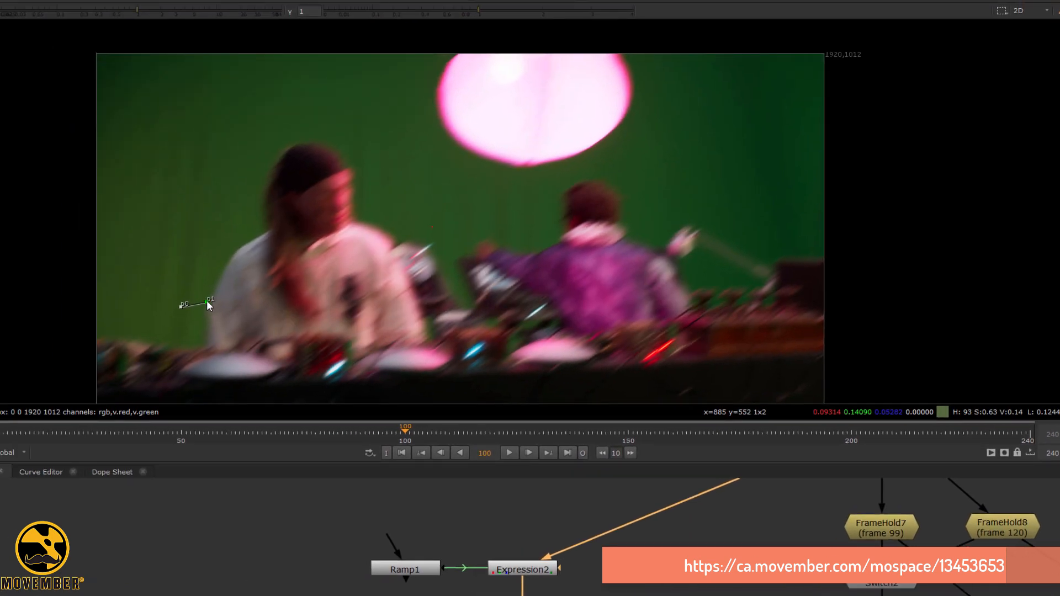
# Step: Move the ramp's point 1 close to point 0, at about 307, 340, and check point 0's separate x and y values
pyautogui.moveTo(207, 301)
pyautogui.mouseDown()
pyautogui.moveTo(608, 310)
pyautogui.moveTo(214, 307)
pyautogui.mouseUp()
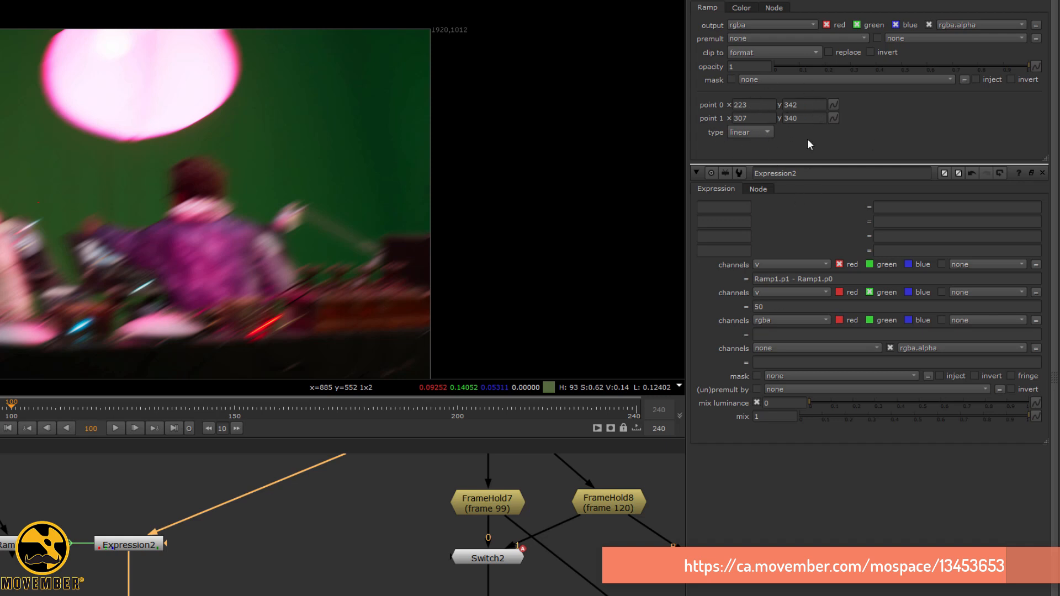
pyautogui.click(762, 104)
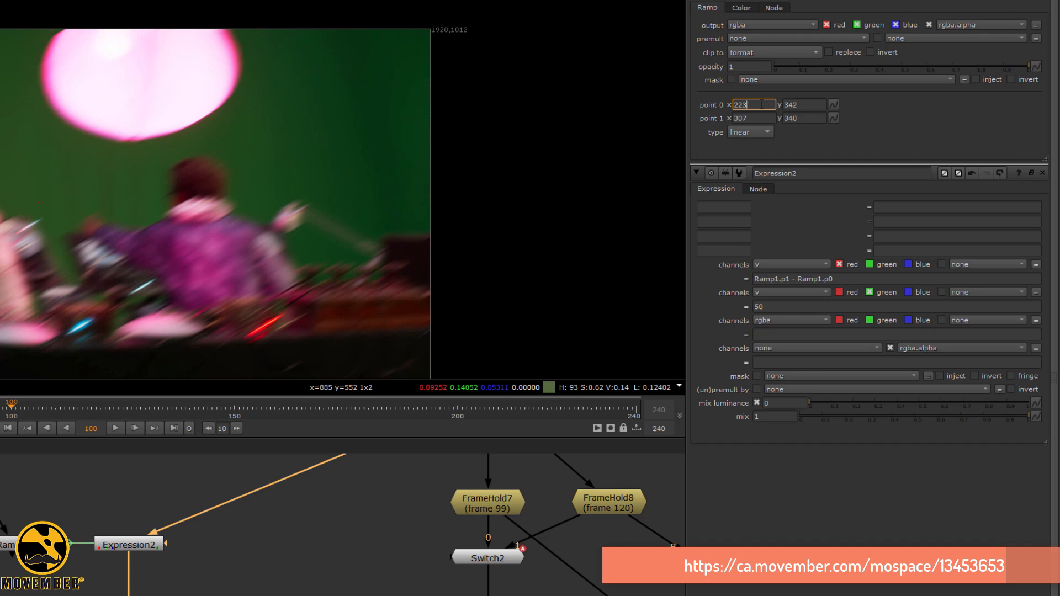
pyautogui.click(813, 104)
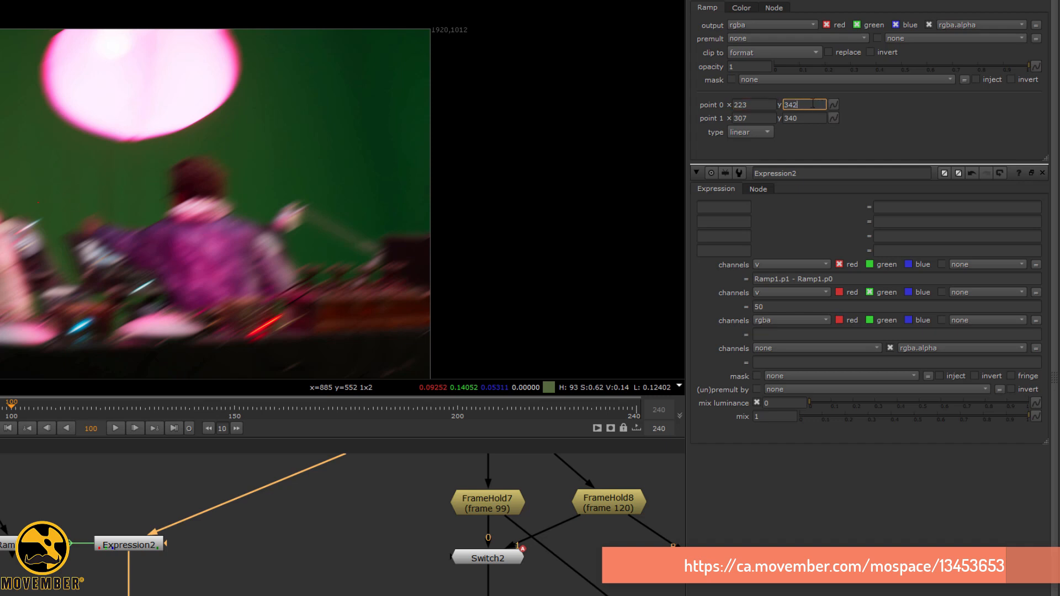
# Step: Restrict the v red expression to the points' horizontal components, as Ramp1.p1.x - Ramp1.p0.x
pyautogui.click(788, 278)
pyautogui.write('.x')
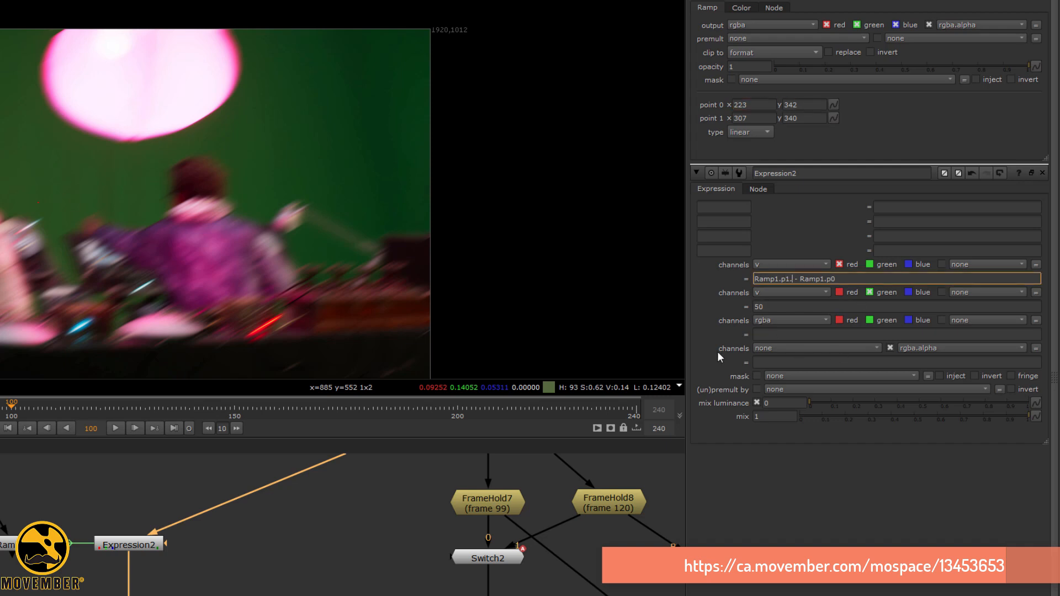
pyautogui.press('Right')
pyautogui.press('Right')
pyautogui.write('.x')
# Step: Copy the v red expression into the v green channel and change it to Ramp1.p1.y - Ramp1.p0.y
pyautogui.click(819, 435)
pyautogui.hotkey('ctrl', 'c')
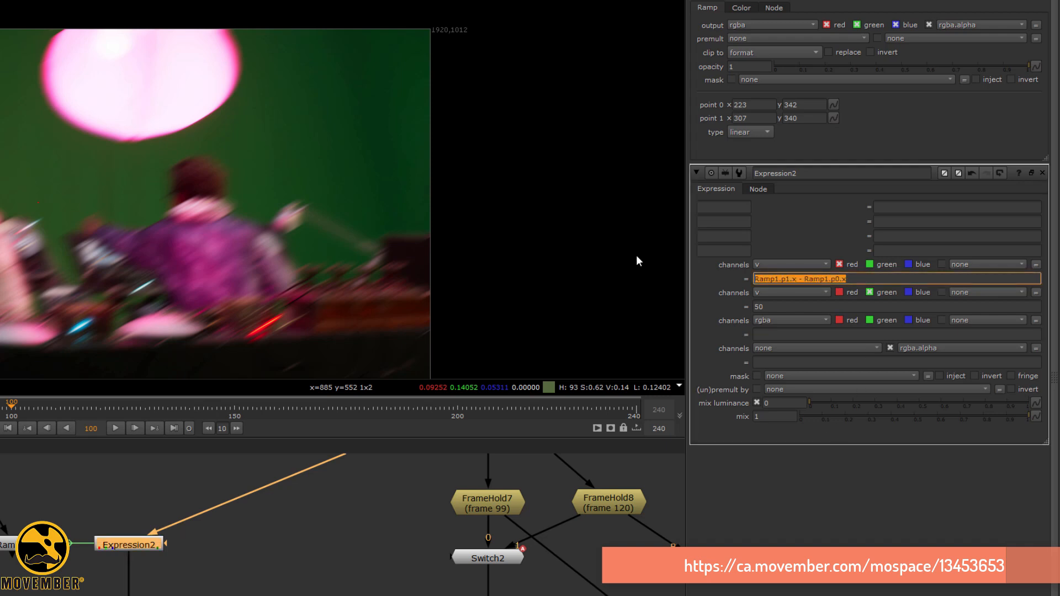
pyautogui.press('Tab')
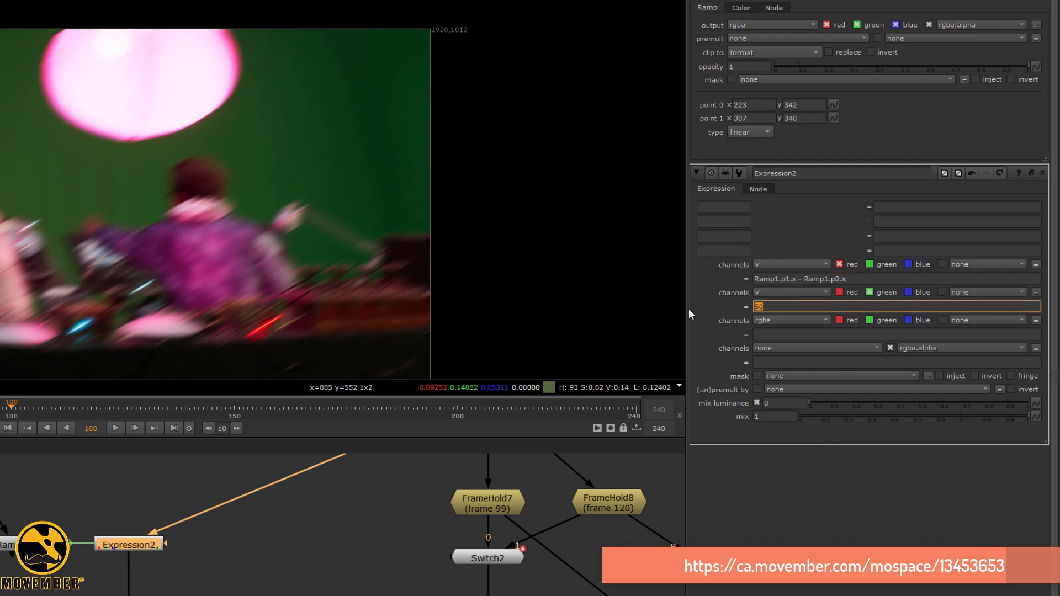
pyautogui.hotkey('ctrl', 'v')
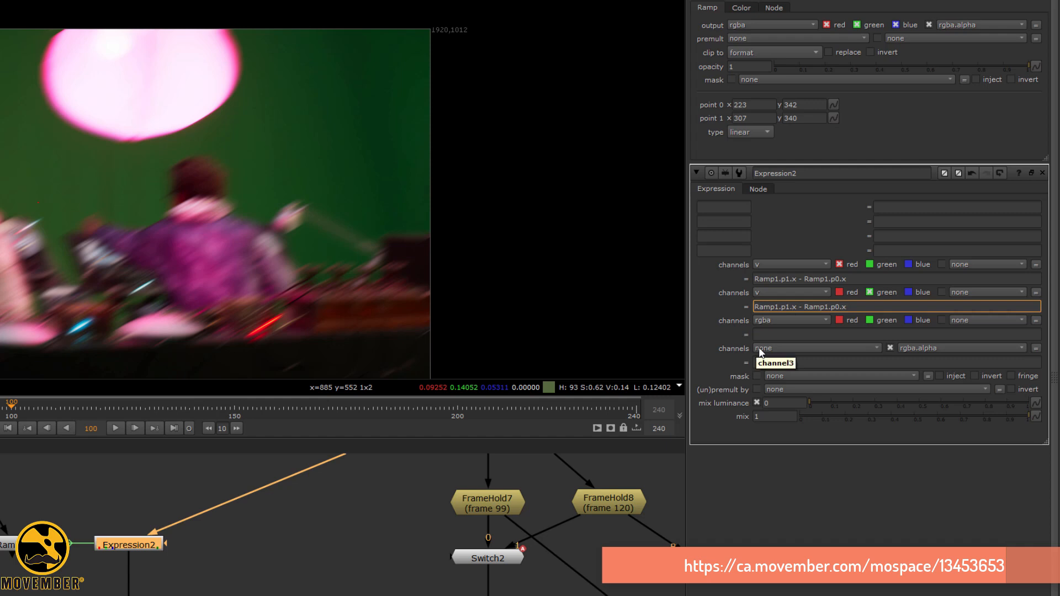
pyautogui.press('BackSpace')
pyautogui.press('BackSpace')
pyautogui.write('y')
pyautogui.press('BackSpace')
pyautogui.write('y')
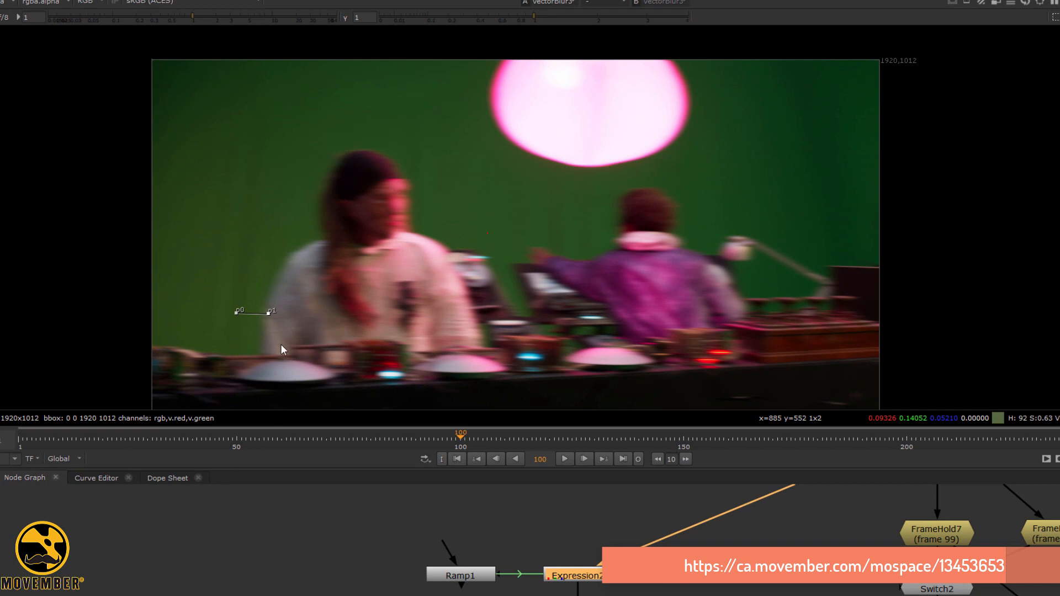
# Step: Swing the ramp's point 1 around point 0 to vary the blur's direction and amount, leaving it up and to the right of point 0
pyautogui.moveTo(270, 313); pyautogui.dragTo(320, 291)
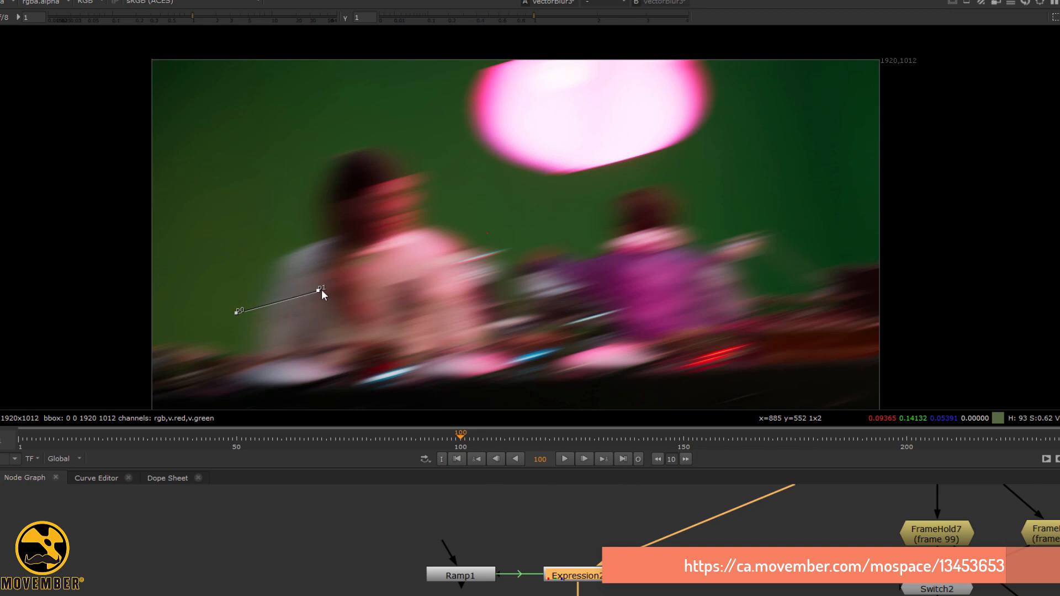
pyautogui.moveTo(320, 290); pyautogui.dragTo(252, 333)
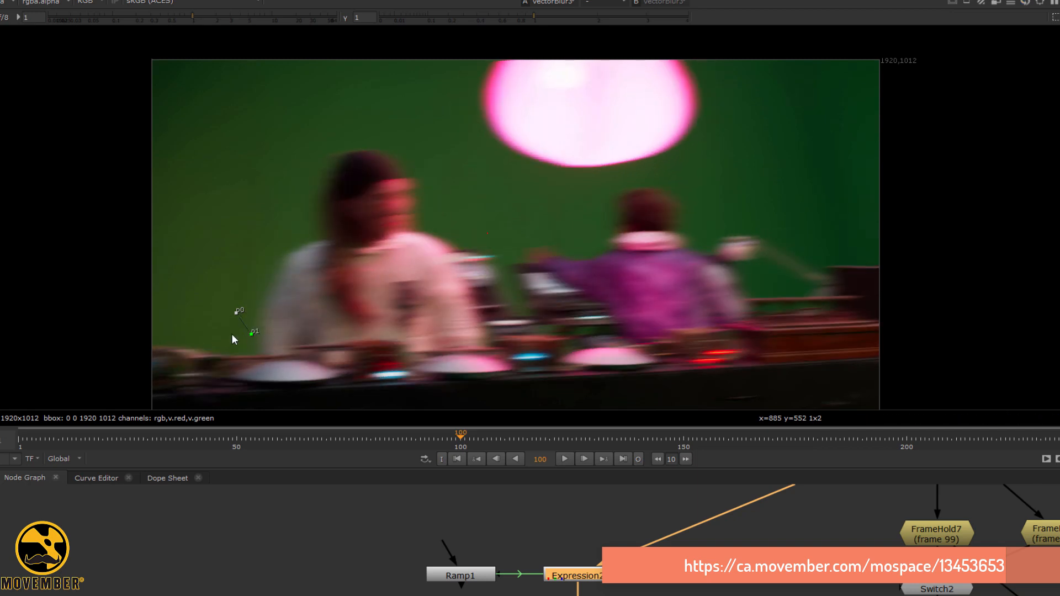
pyautogui.moveTo(190, 316); pyautogui.dragTo(220, 342)
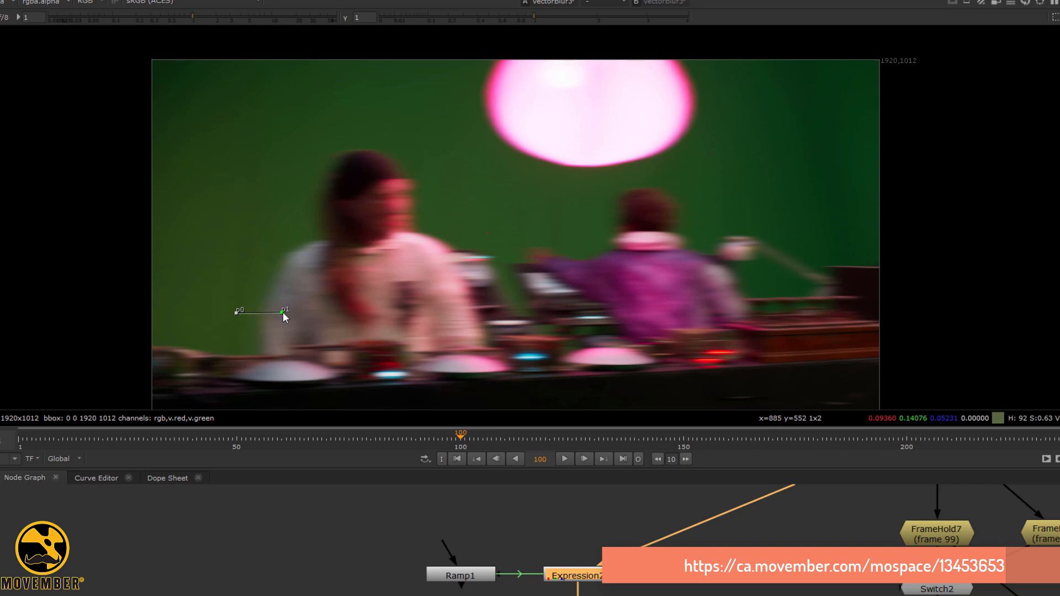
pyautogui.moveTo(282, 313); pyautogui.dragTo(238, 343)
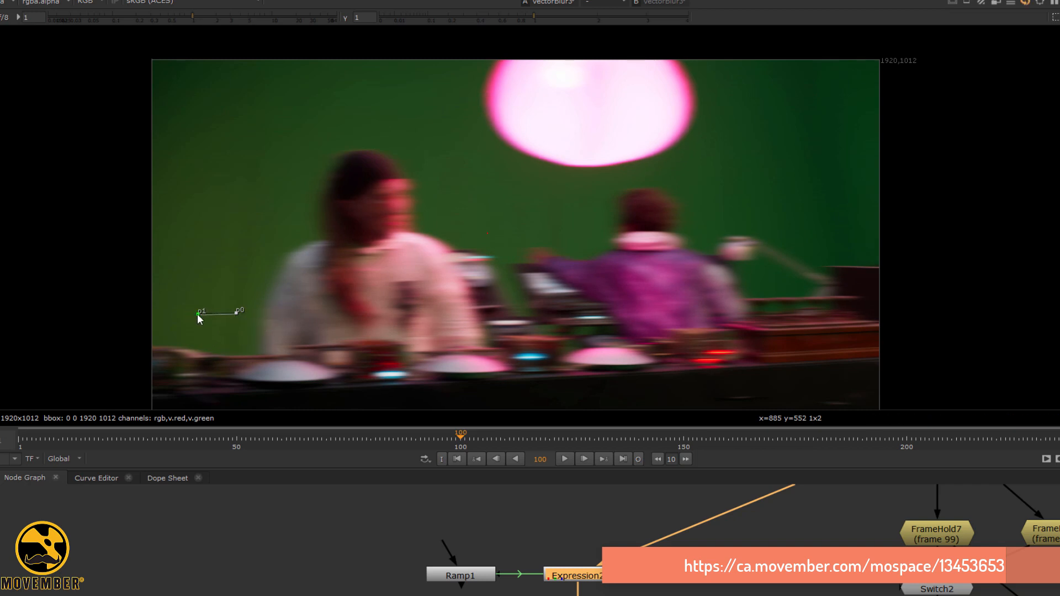
pyautogui.moveTo(198, 314); pyautogui.dragTo(197, 316)
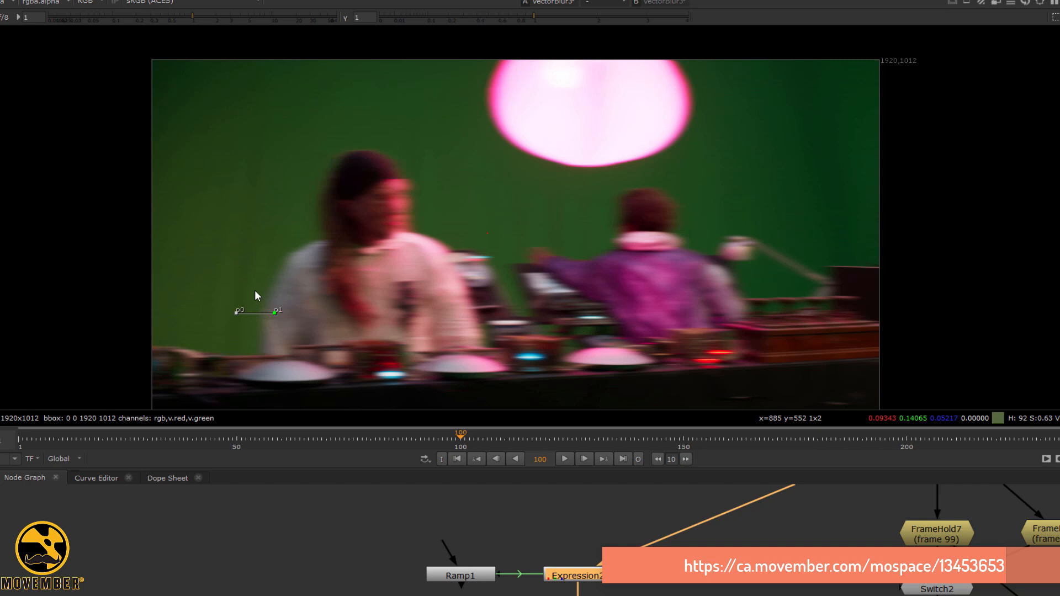
pyautogui.moveTo(275, 313); pyautogui.dragTo(291, 293)
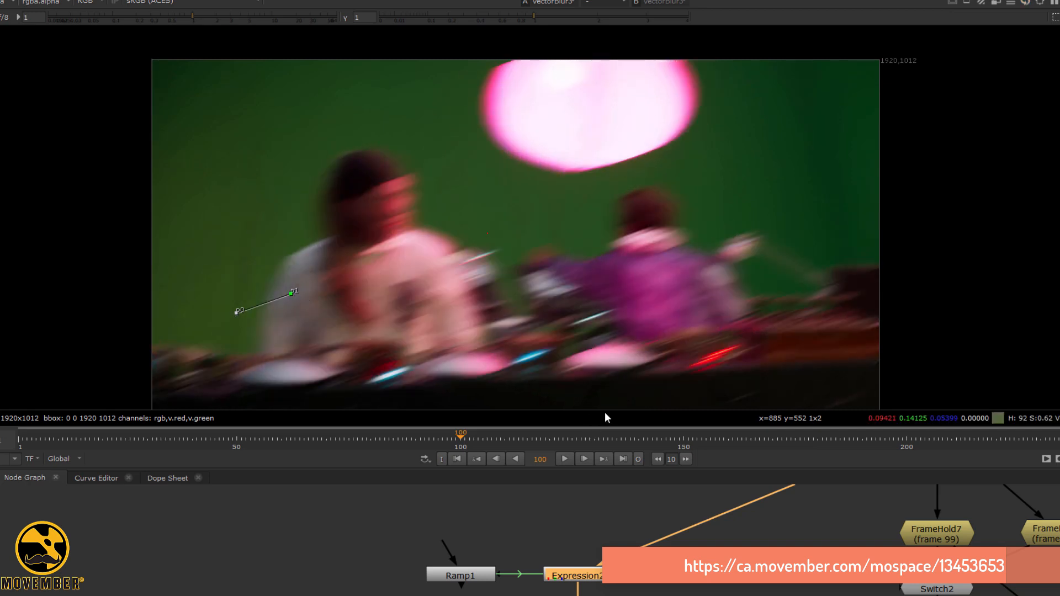
pyautogui.click(641, 566)
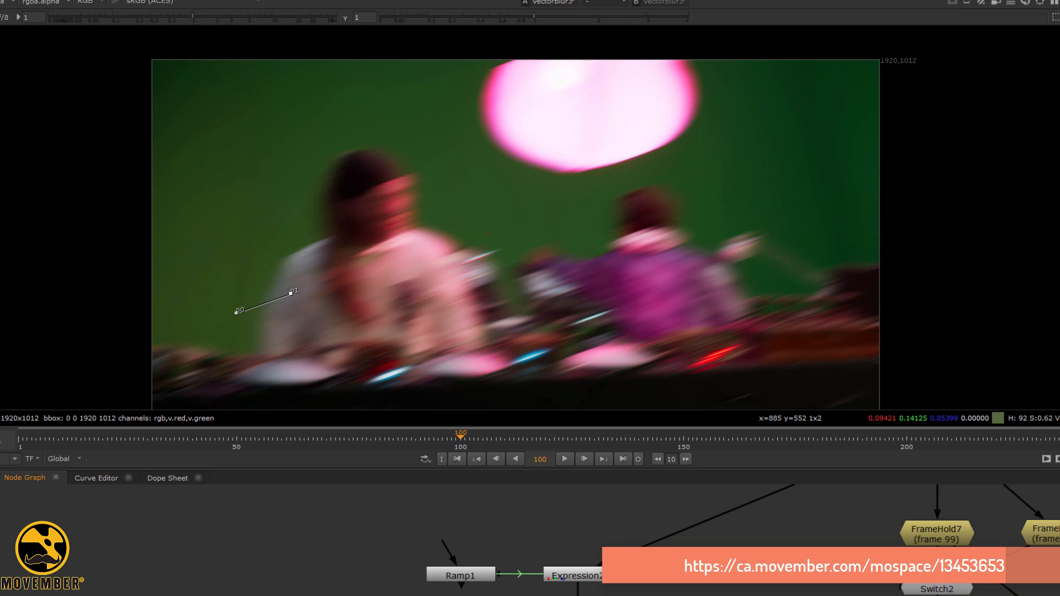